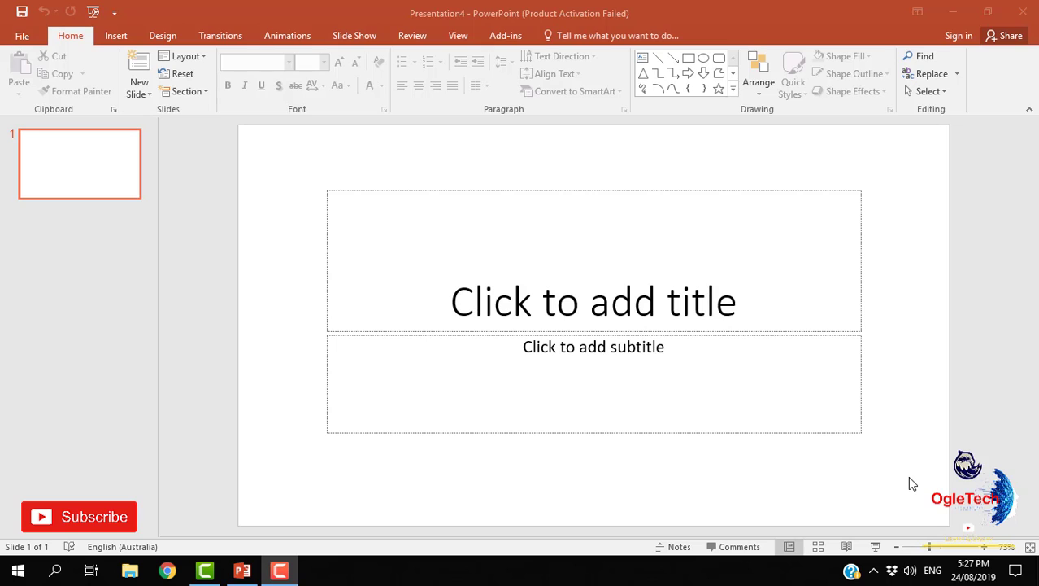
Step: Bring the PowerPoint window showing the blank Presentation4 title slide into focus
{"action": "left_click", "coordinate": [688, 17]}
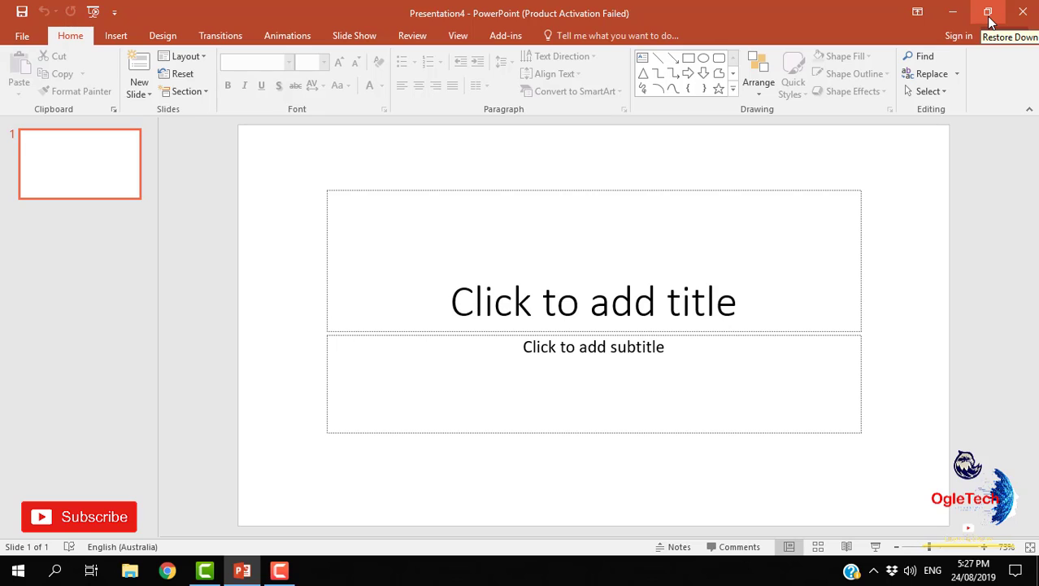
{"action": "left_click", "coordinate": [920, 13]}
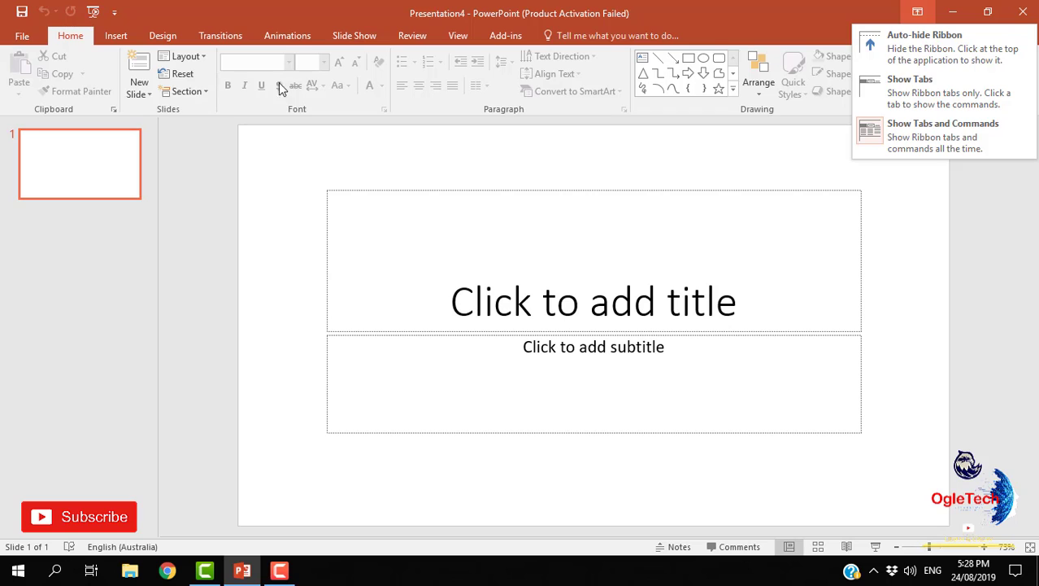
{"action": "left_click", "coordinate": [894, 49]}
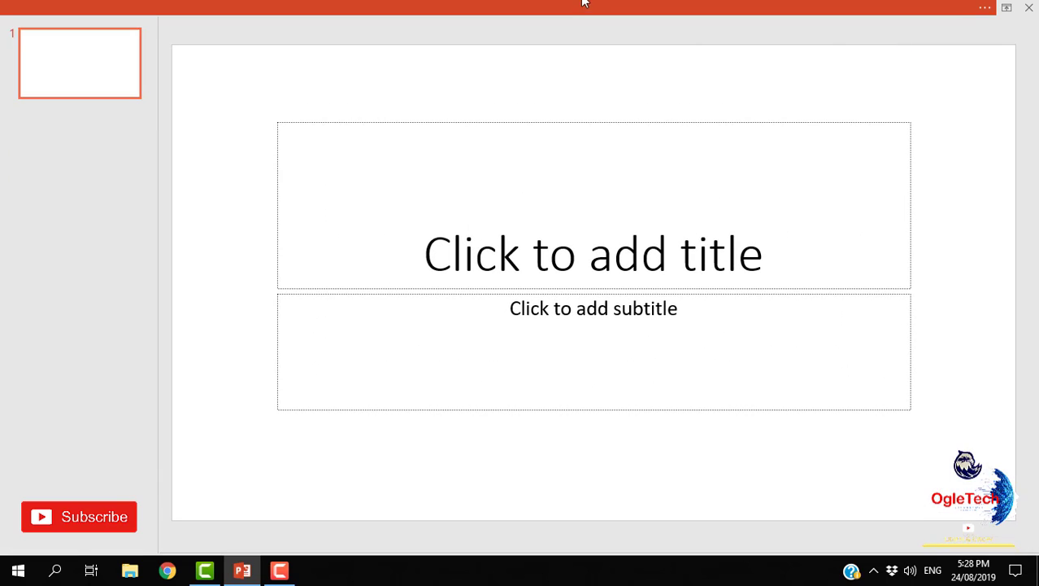
{"action": "left_click", "coordinate": [983, 9]}
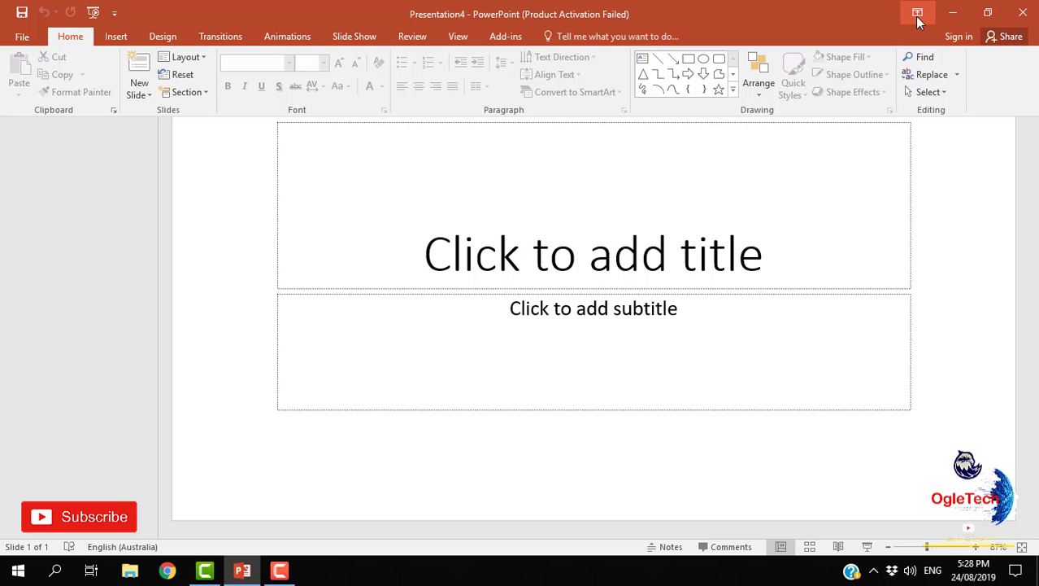
{"action": "left_click", "coordinate": [917, 20]}
{"action": "left_click", "coordinate": [909, 98]}
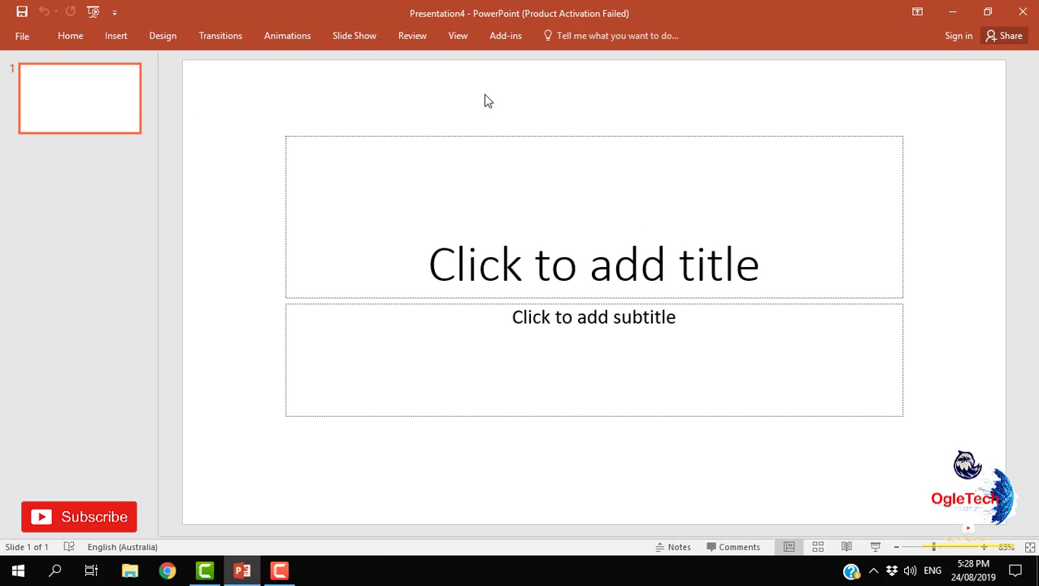
{"action": "left_click", "coordinate": [913, 13]}
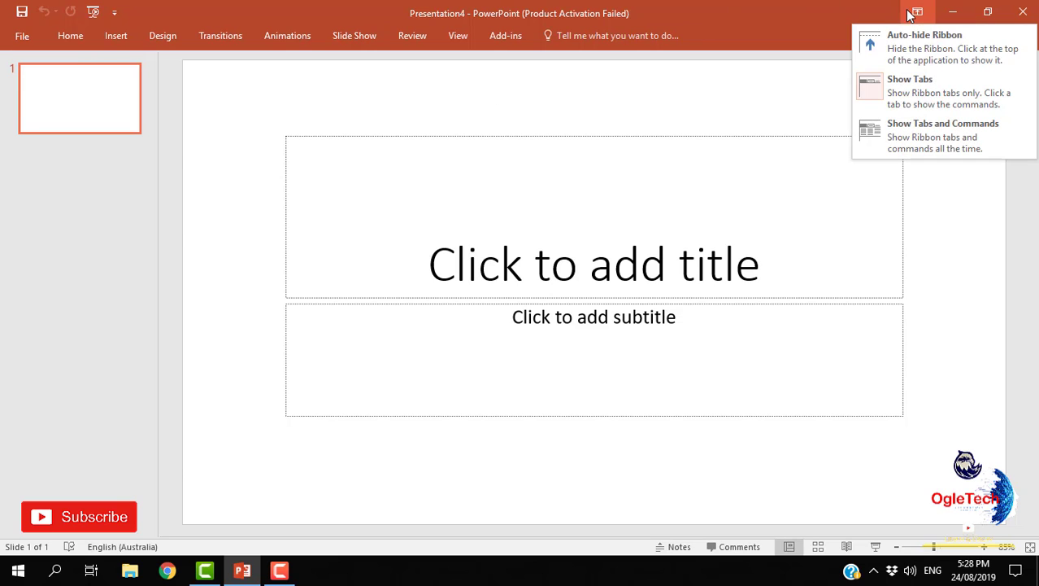
{"action": "left_click", "coordinate": [915, 144]}
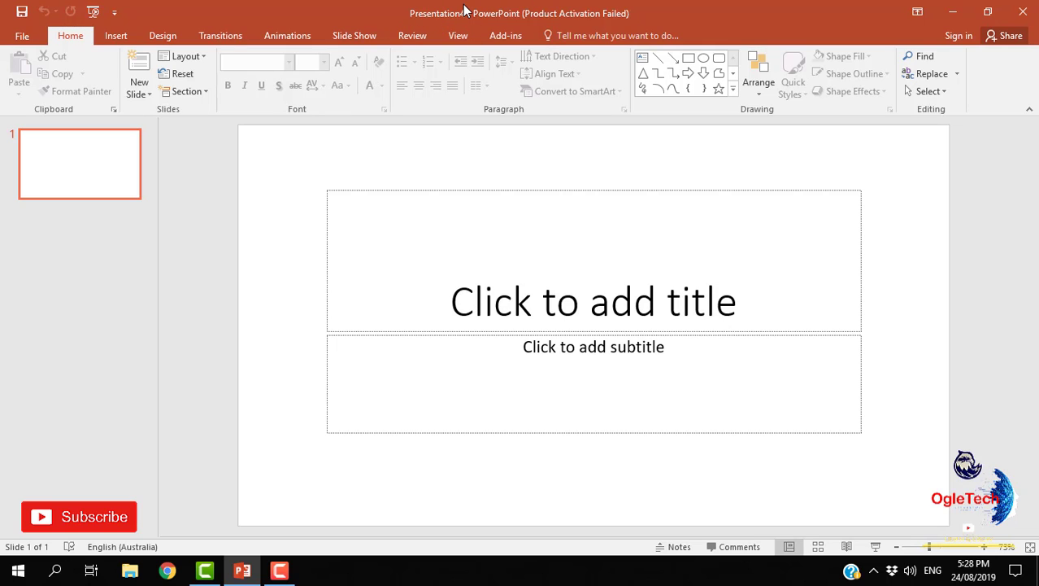
Step: Look through the Customize Quick Access Toolbar list and dismiss it without adding any shortcuts
{"action": "left_click", "coordinate": [115, 16]}
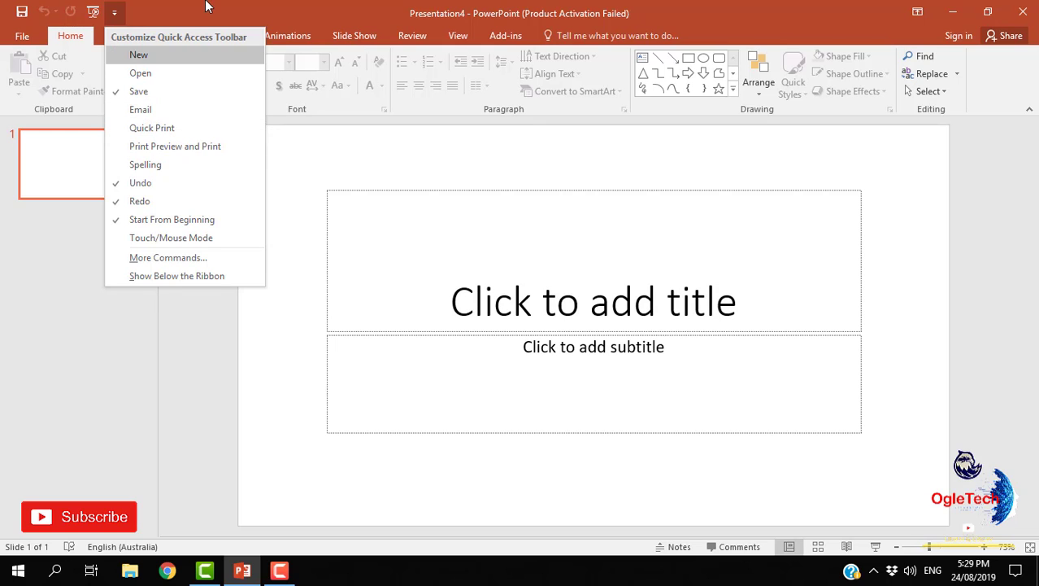
{"action": "left_click", "coordinate": [115, 11]}
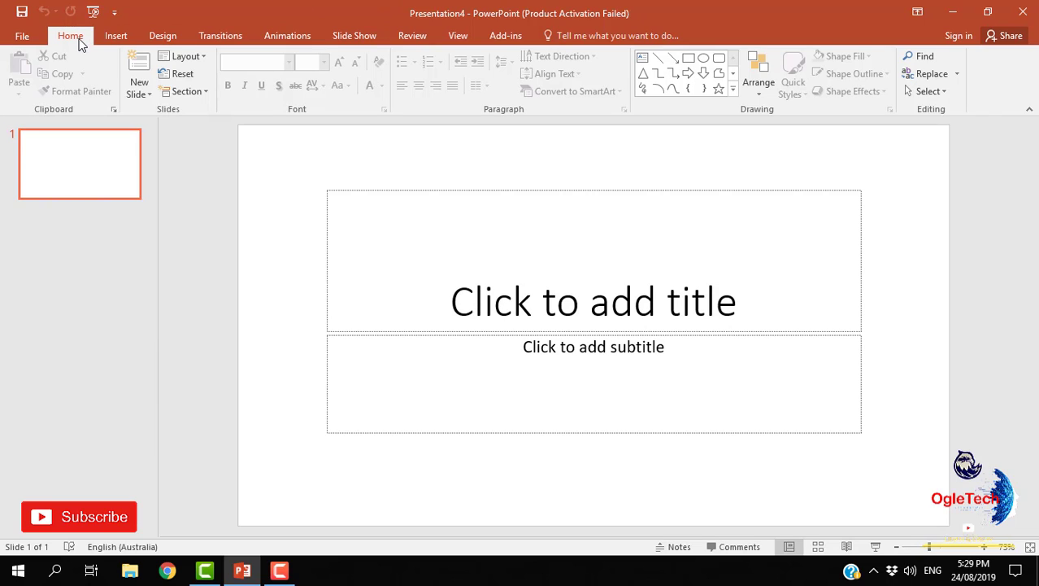
Step: Tour the Insert, Design, Transitions, Animations, Slide Show, Review and View ribbons, ending back on Home
{"action": "left_click", "coordinate": [114, 35]}
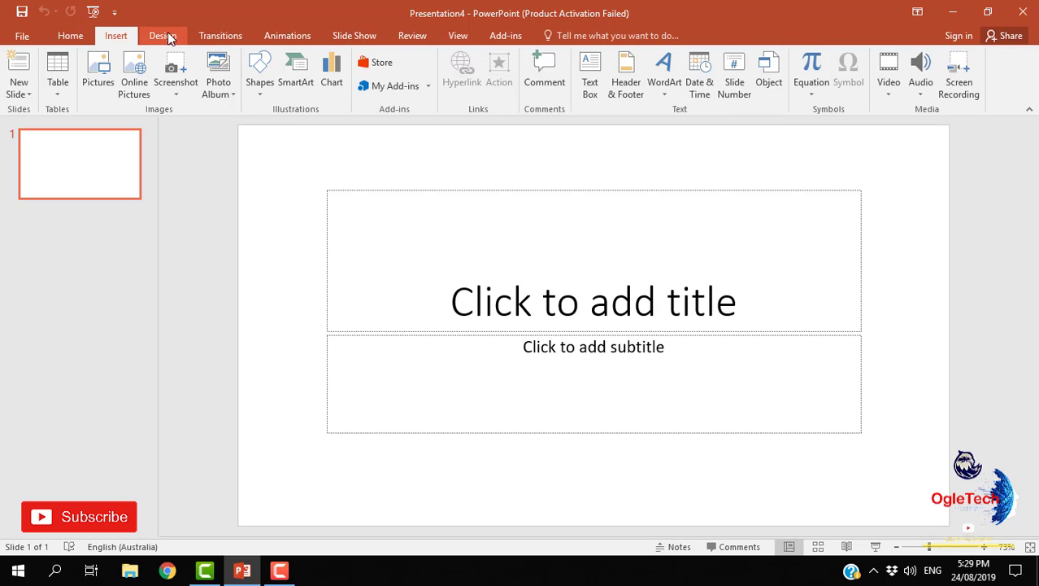
{"action": "left_click", "coordinate": [166, 36]}
{"action": "left_click", "coordinate": [70, 35]}
{"action": "left_click", "coordinate": [118, 36]}
{"action": "left_click", "coordinate": [160, 37]}
{"action": "left_click", "coordinate": [232, 41]}
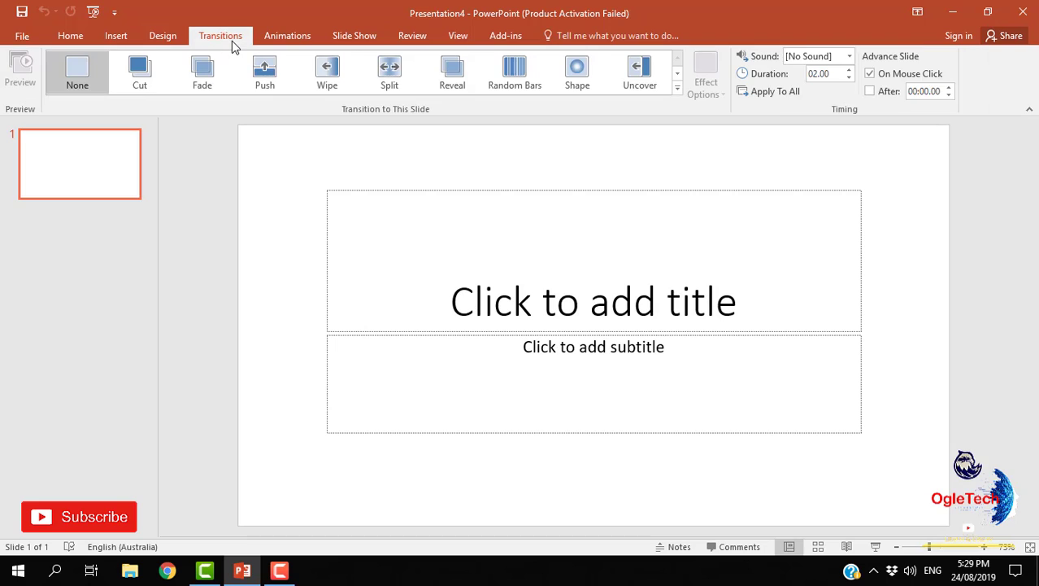
{"action": "left_click", "coordinate": [291, 38]}
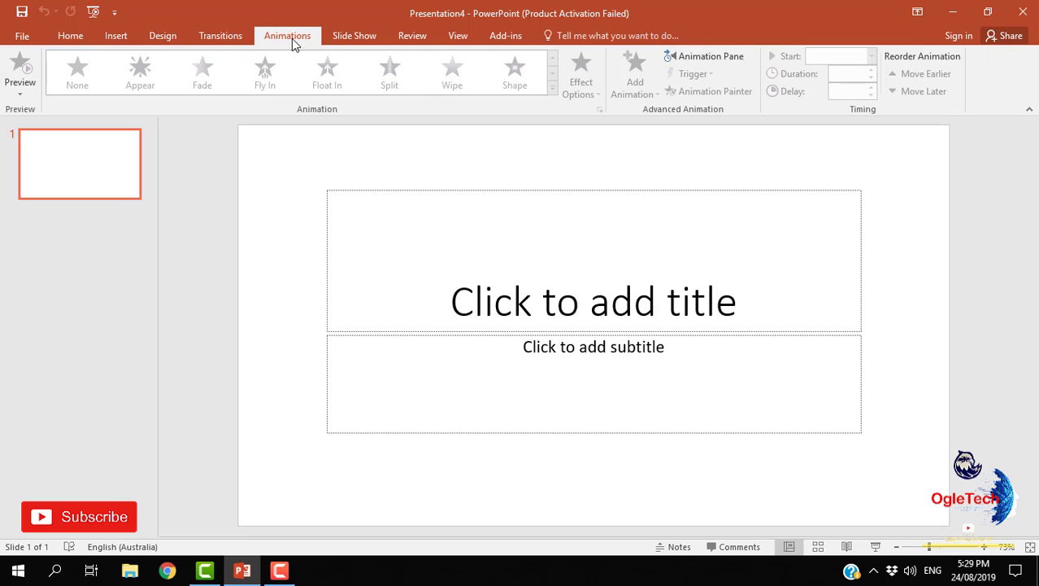
{"action": "left_click", "coordinate": [352, 38]}
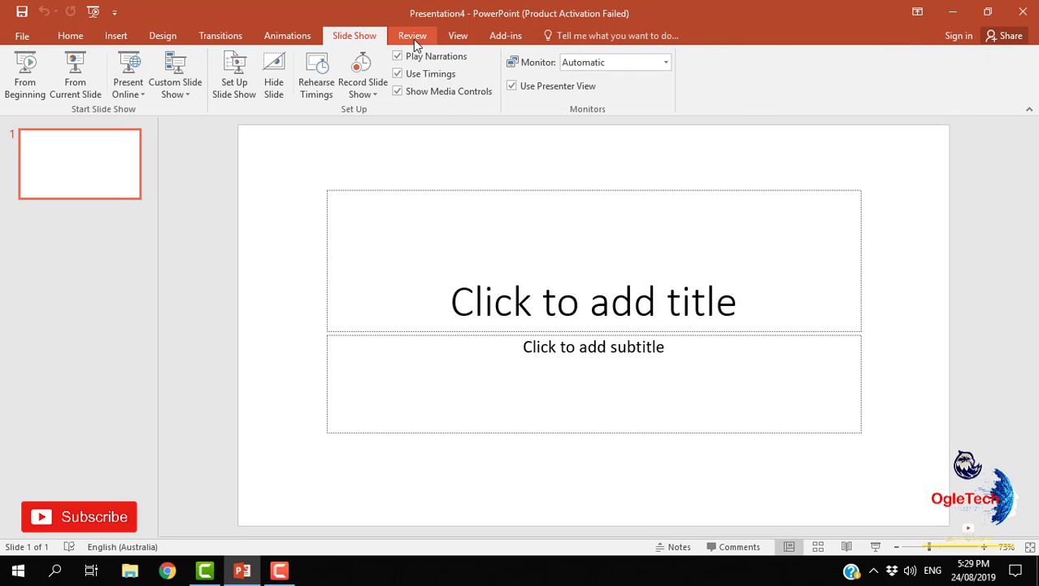
{"action": "left_click", "coordinate": [413, 39]}
{"action": "left_click", "coordinate": [455, 37]}
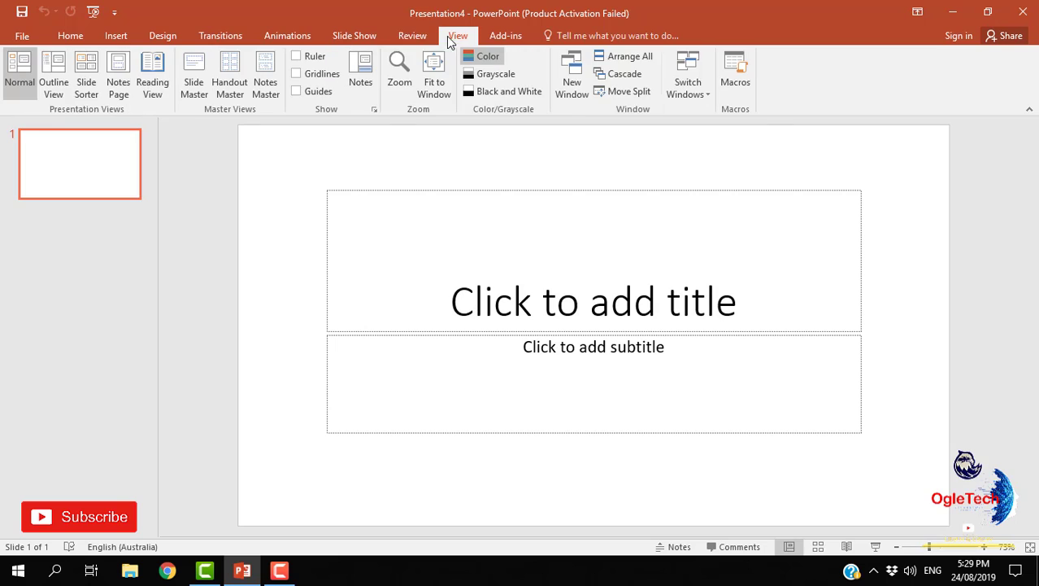
{"action": "left_click", "coordinate": [65, 37]}
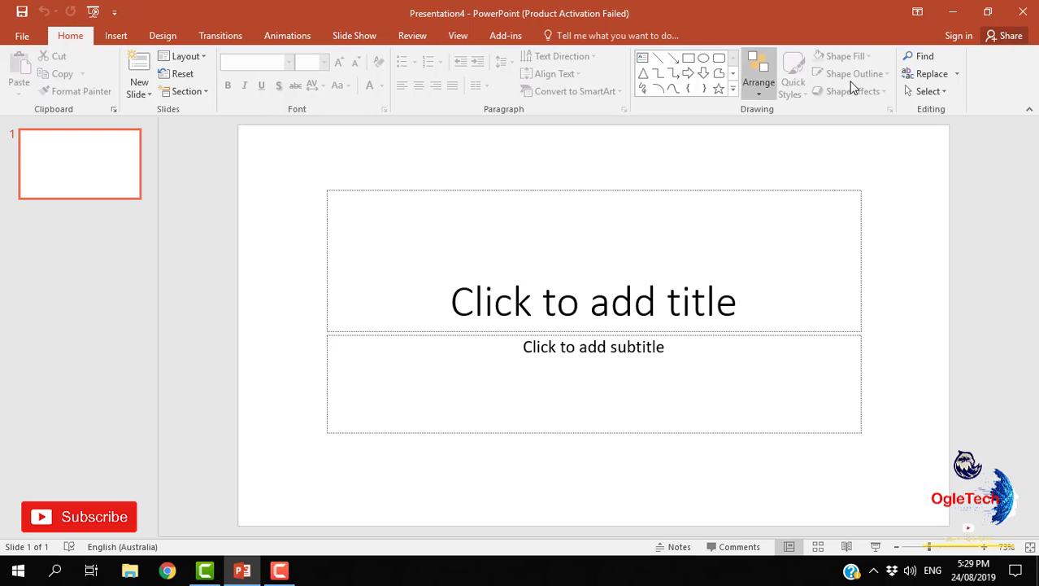
{"action": "left_click", "coordinate": [120, 34]}
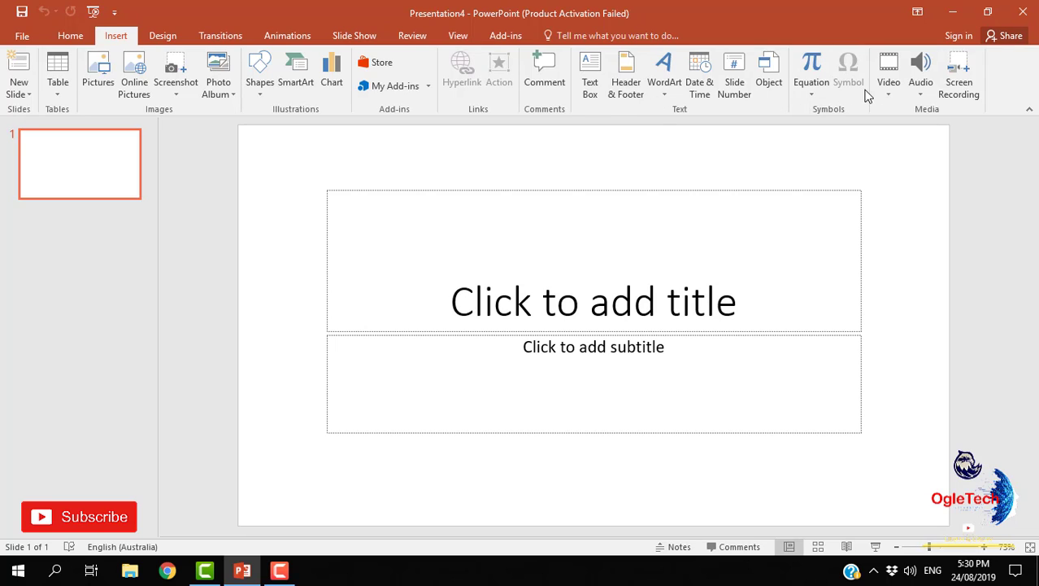
{"action": "left_click", "coordinate": [63, 40]}
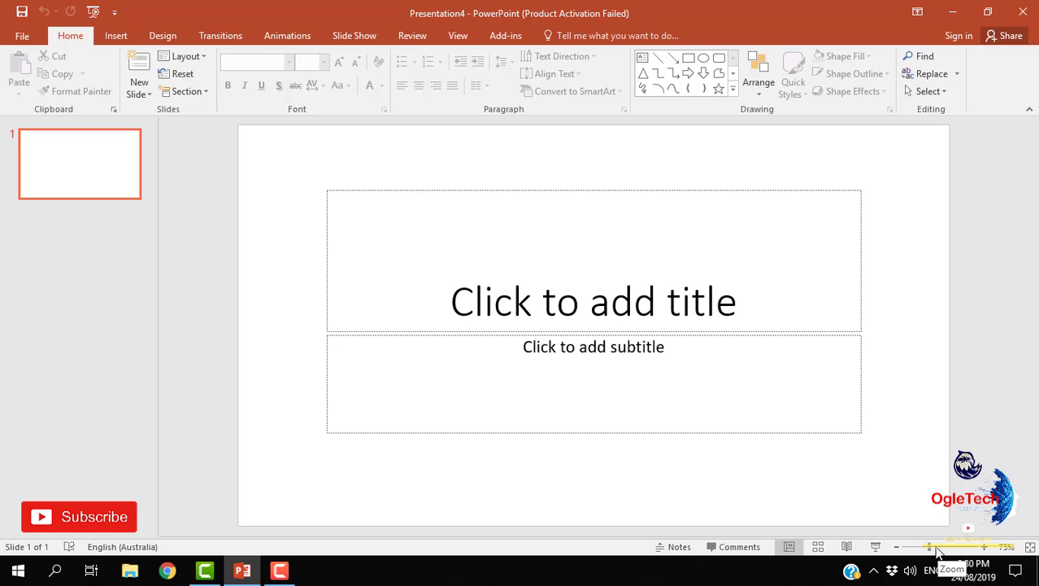
{"action": "left_click_drag", "start_coordinate": [929, 547], "coordinate": [936, 546]}
{"action": "left_click_drag", "start_coordinate": [1033, 362], "coordinate": [1034, 459]}
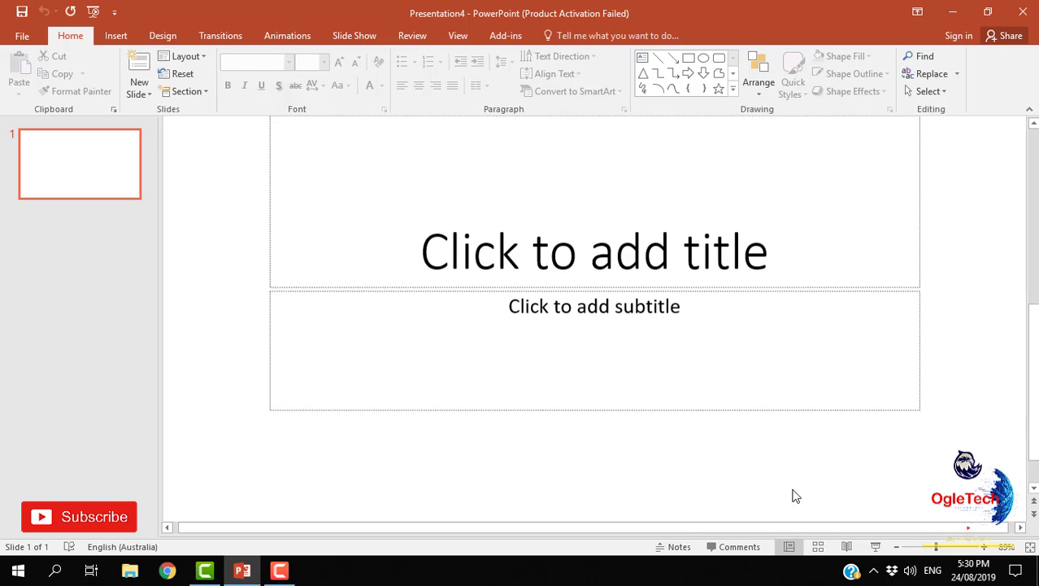
{"action": "left_click", "coordinate": [1030, 547]}
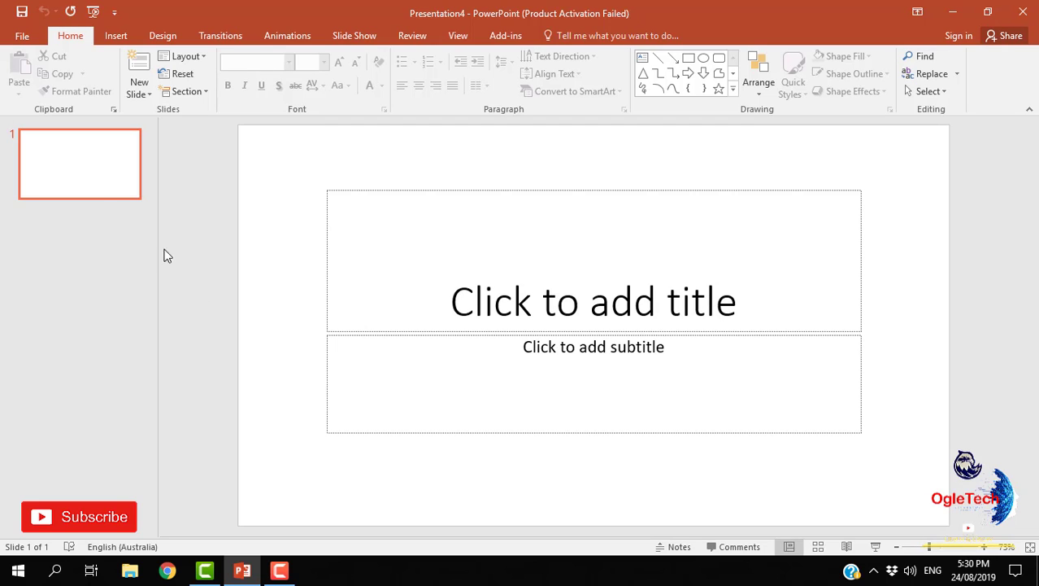
Step: Close Presentation4 from the File menu, choosing Don't Save
{"action": "left_click", "coordinate": [22, 38]}
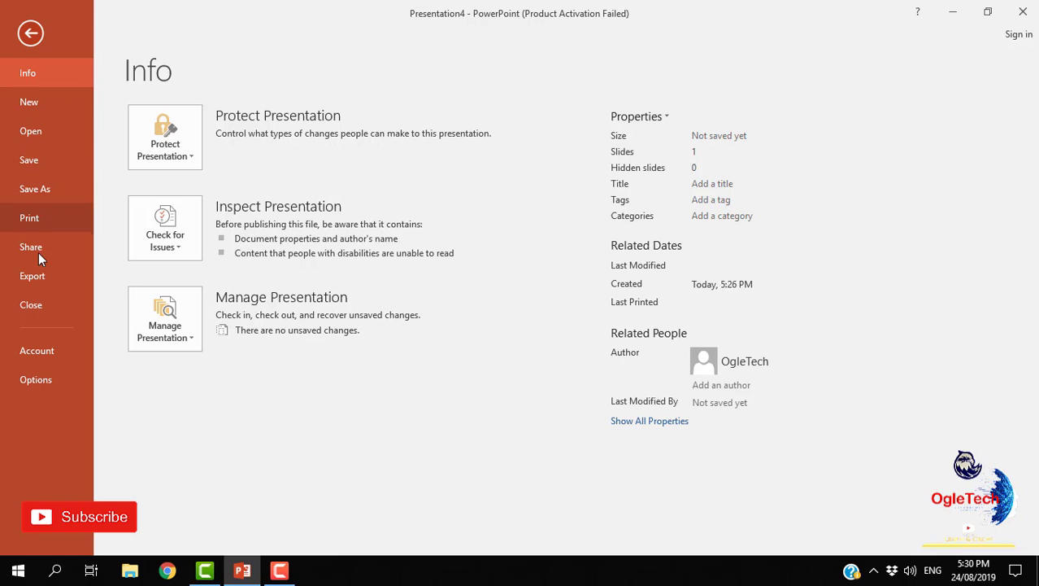
{"action": "left_click", "coordinate": [39, 309]}
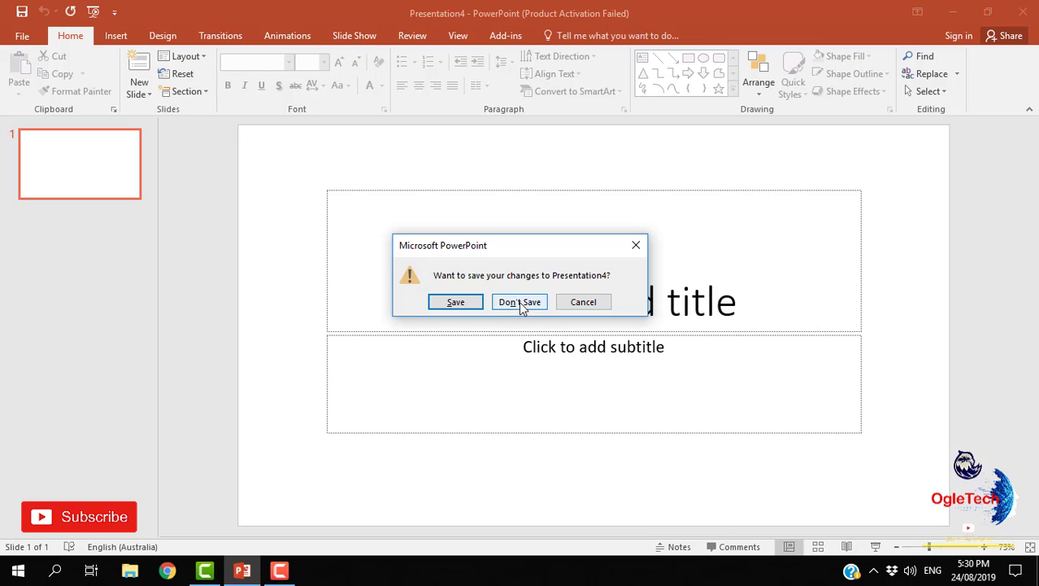
{"action": "left_click", "coordinate": [521, 303]}
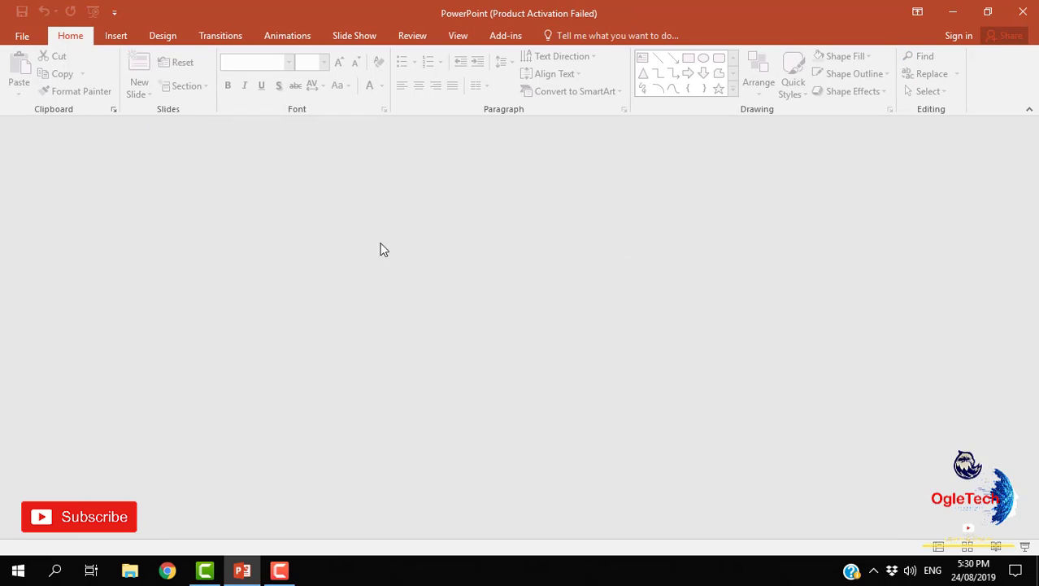
Step: Create a new blank presentation, Presentation5, and place the cursor in its title placeholder
{"action": "left_click", "coordinate": [23, 36]}
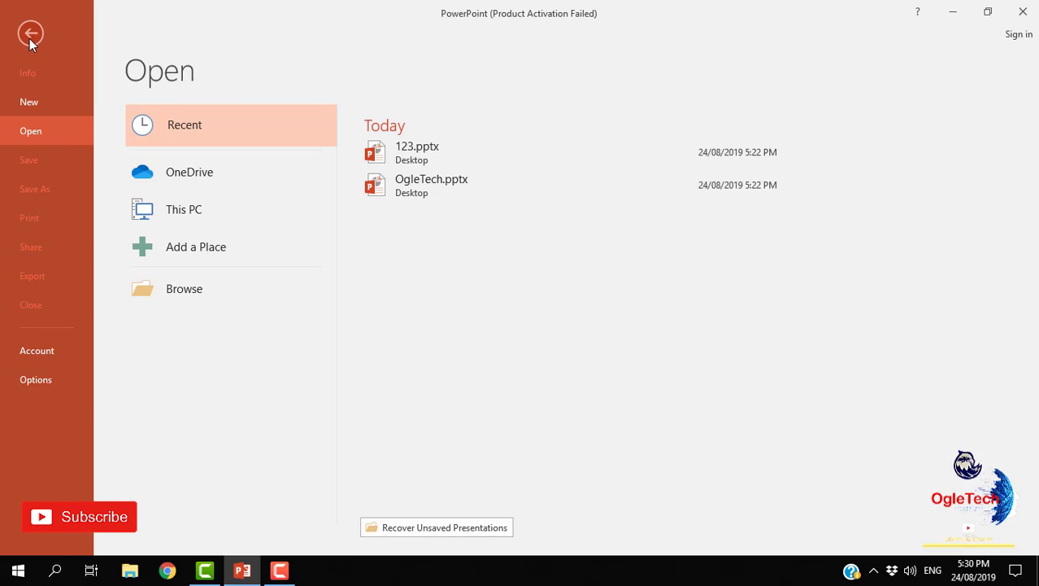
{"action": "left_click", "coordinate": [40, 104]}
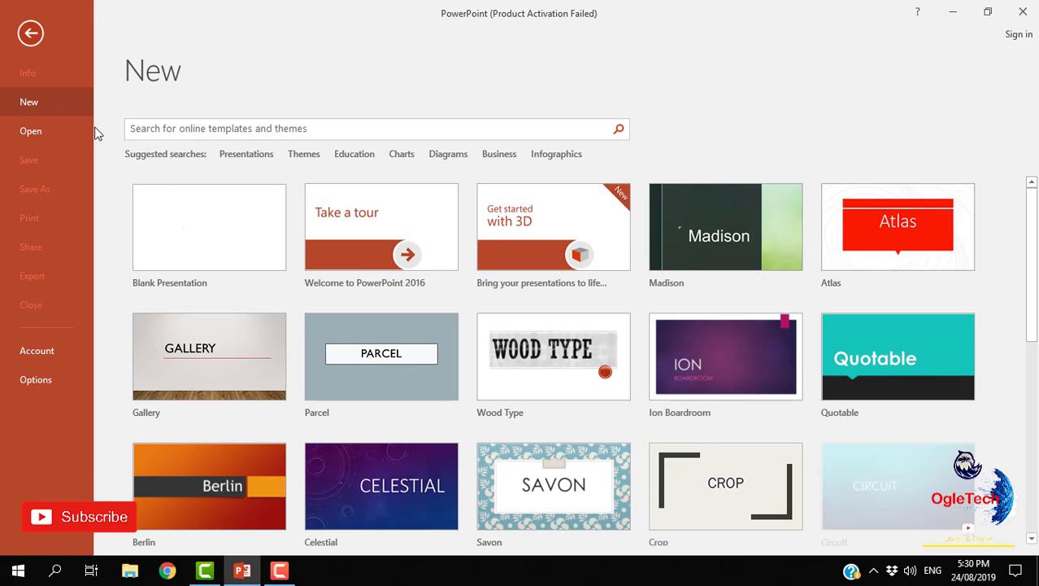
{"action": "left_click", "coordinate": [183, 209]}
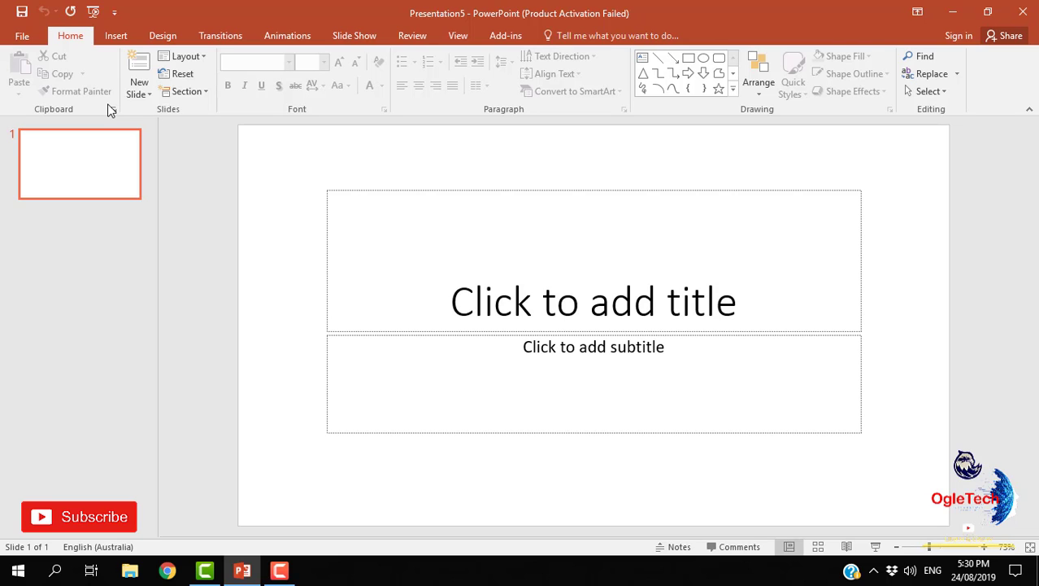
{"action": "left_click", "coordinate": [537, 308]}
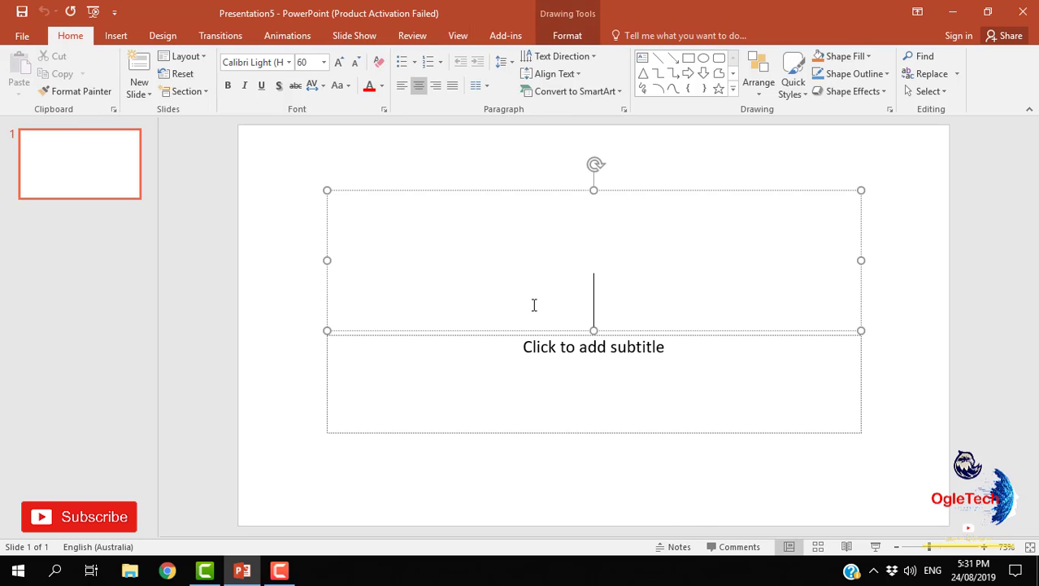
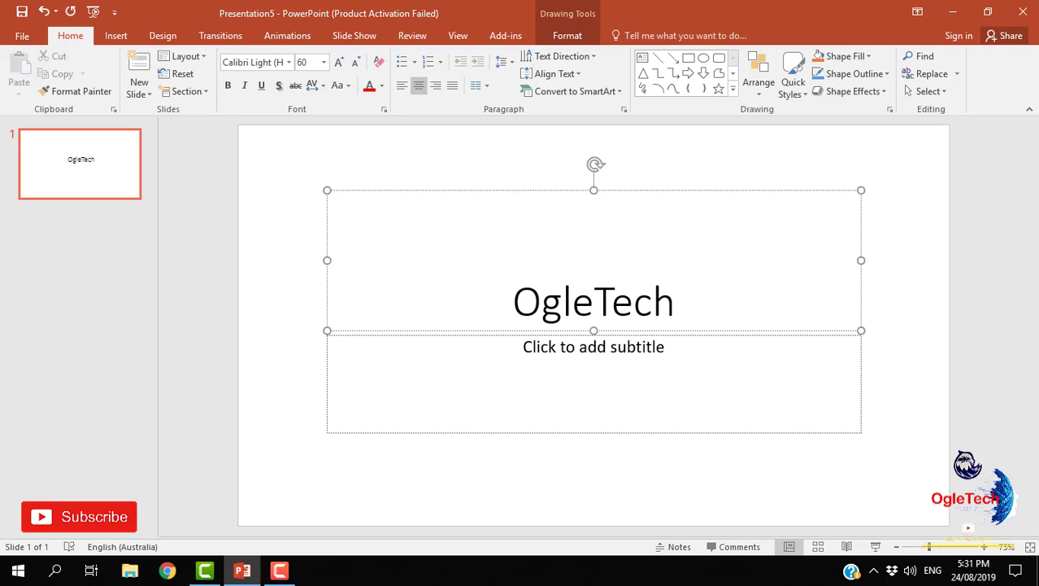
Step: Save the title slide to the Desktop as OgleTech.pptx, overwriting the existing OgleTech.pptx
{"action": "left_click", "coordinate": [482, 460]}
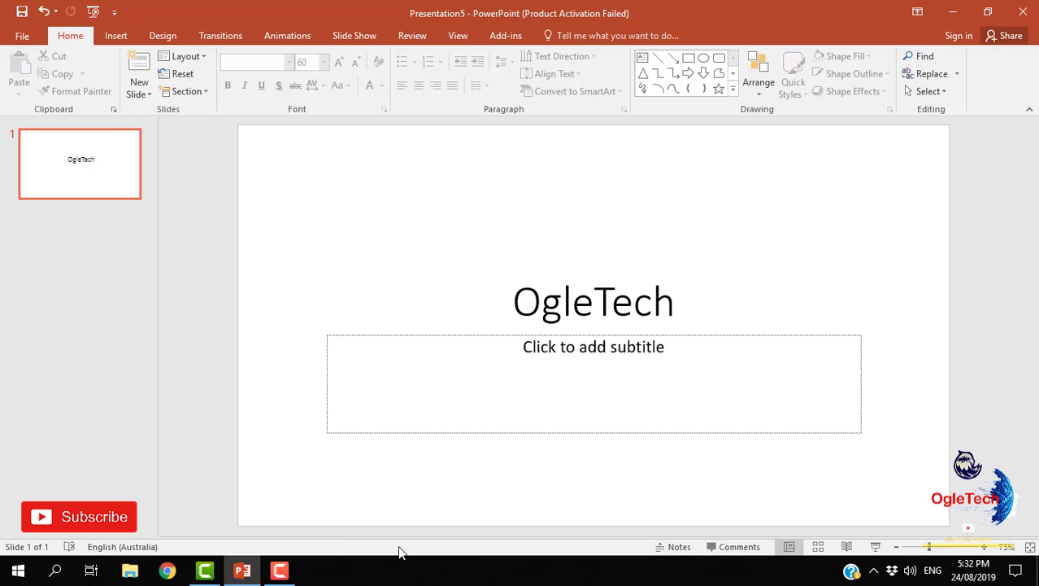
{"action": "left_click", "coordinate": [26, 35]}
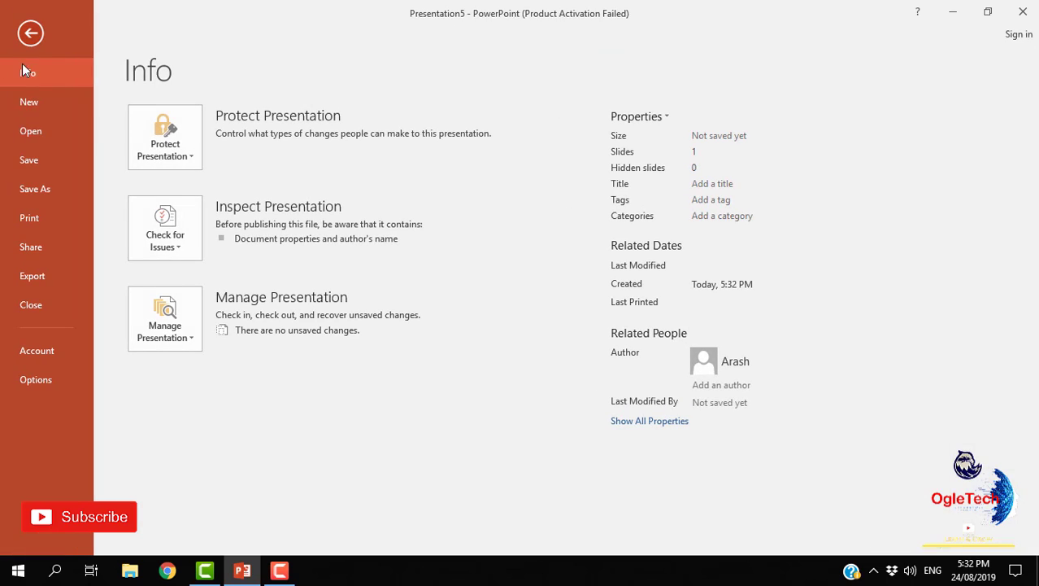
{"action": "left_click", "coordinate": [27, 159]}
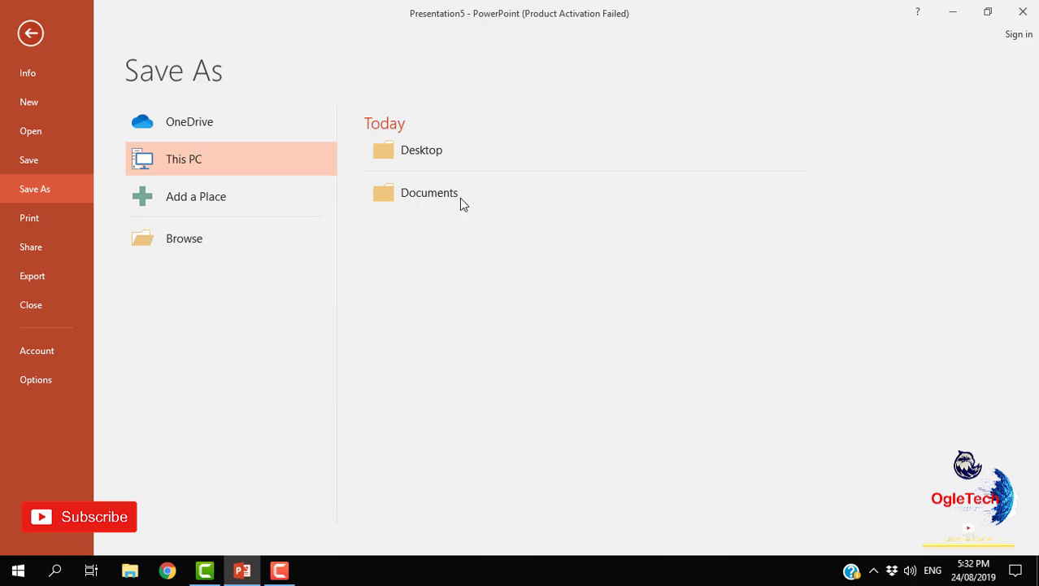
{"action": "left_click", "coordinate": [241, 241]}
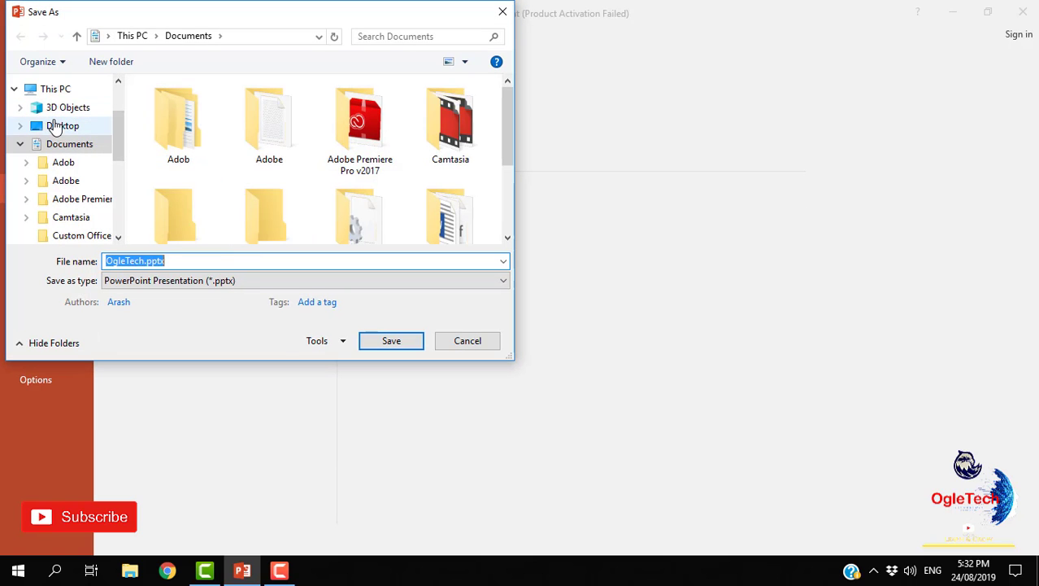
{"action": "left_click", "coordinate": [65, 125]}
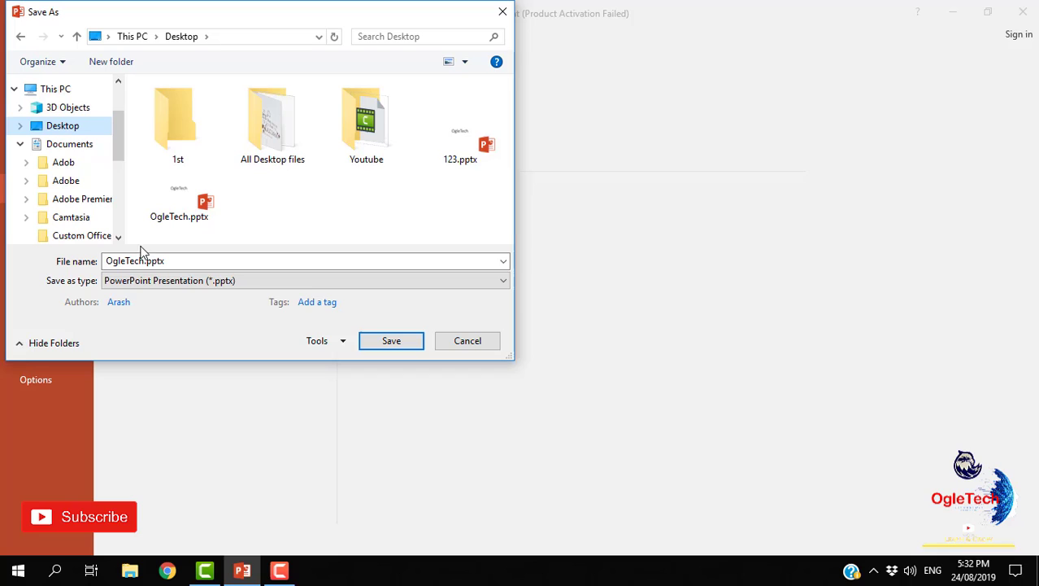
{"action": "left_click", "coordinate": [391, 342]}
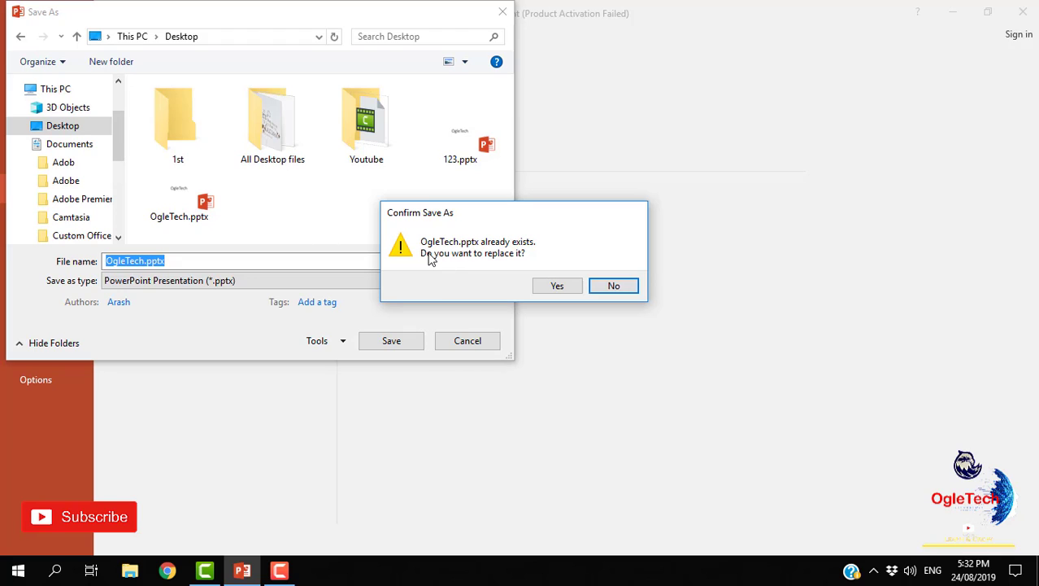
{"action": "left_click", "coordinate": [553, 286]}
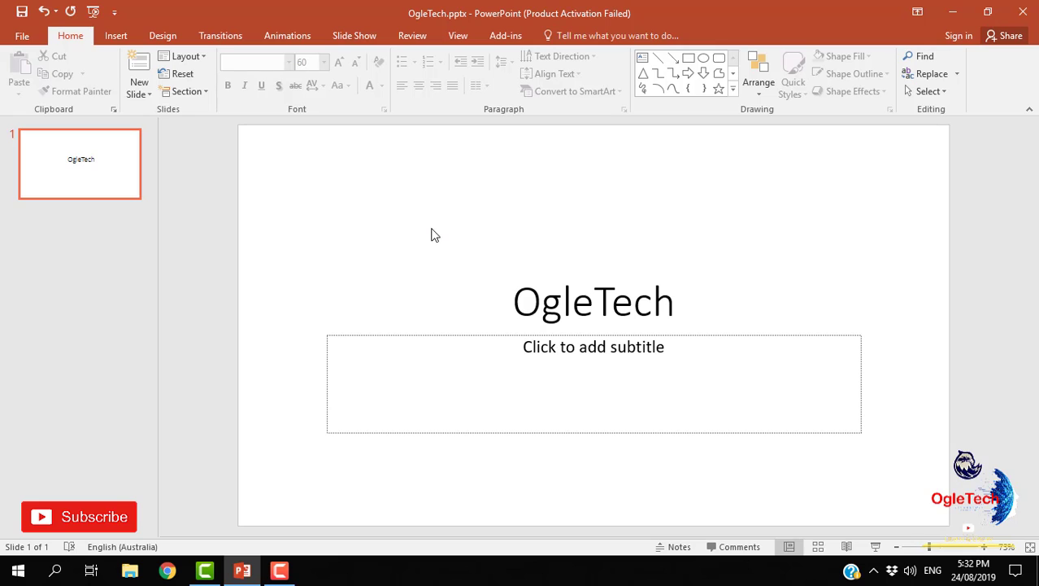
Step: Close OgleTech.pptx and reopen it from the Desktop using the recent files list
{"action": "left_click", "coordinate": [22, 36]}
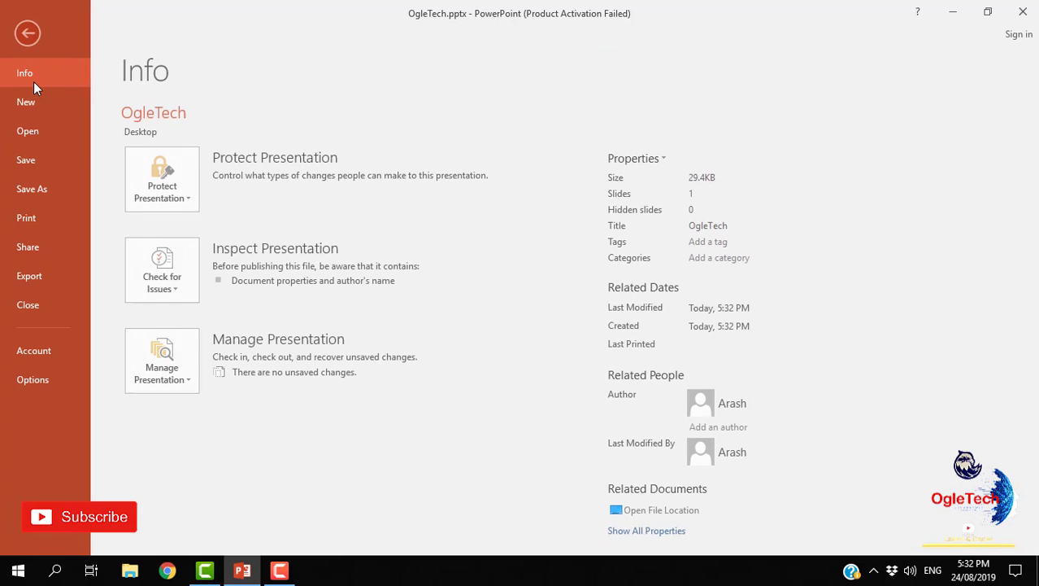
{"action": "left_click", "coordinate": [41, 304]}
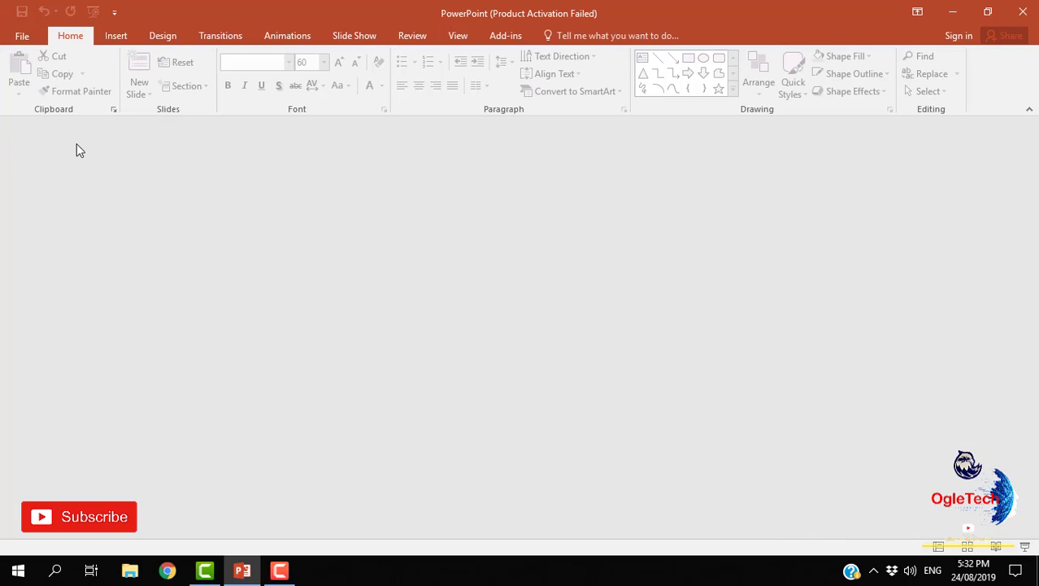
{"action": "left_click", "coordinate": [21, 36]}
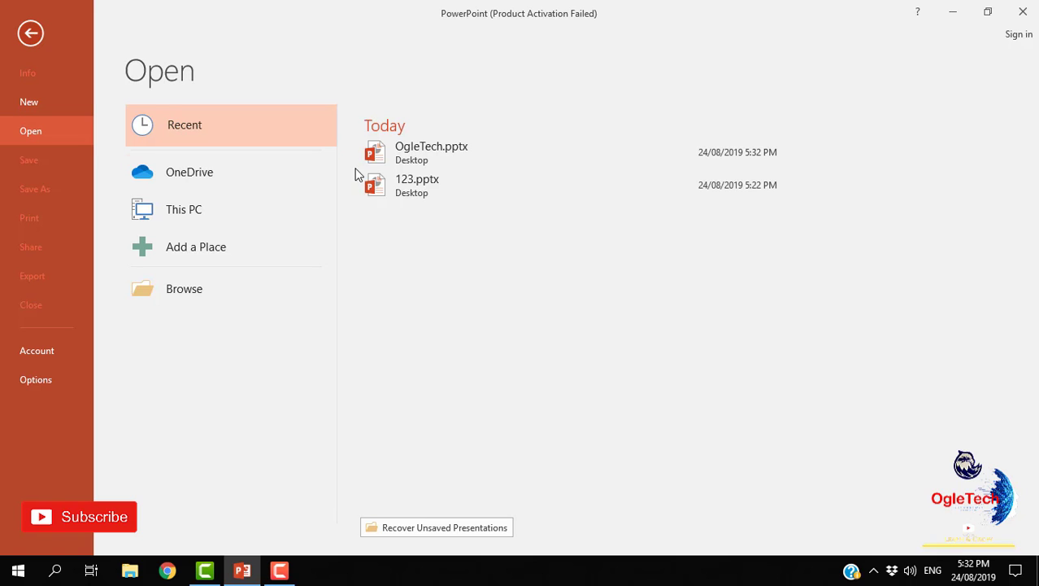
{"action": "left_click", "coordinate": [449, 155]}
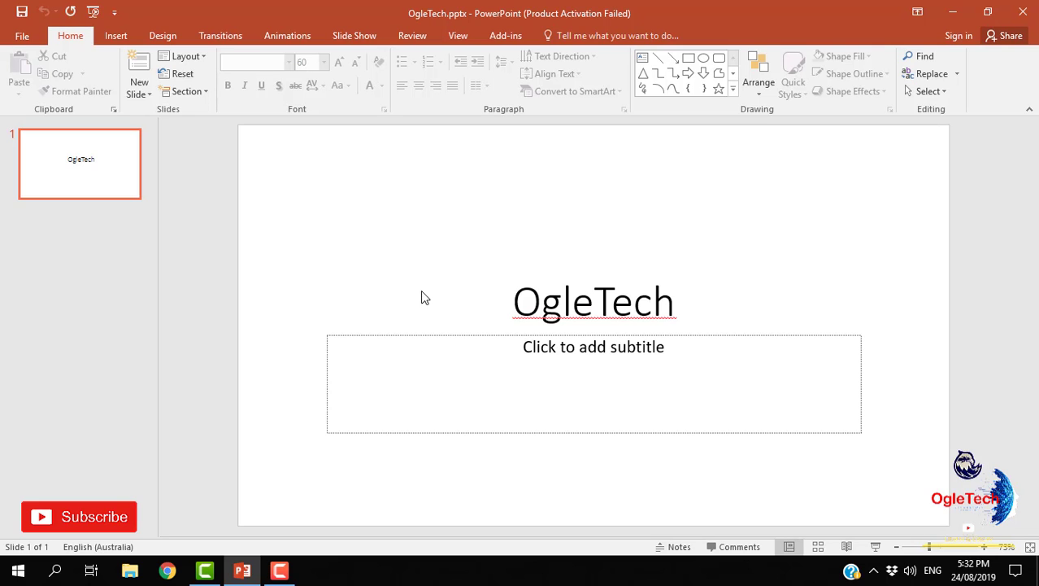
Step: Save a copy of the presentation on the Desktop with the file name 1234
{"action": "left_click", "coordinate": [22, 36]}
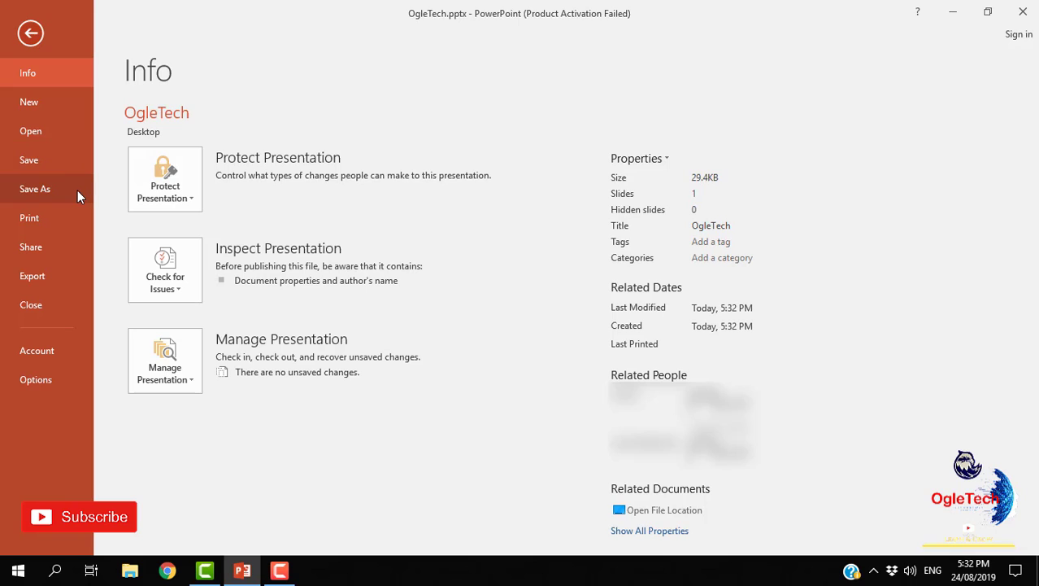
{"action": "left_click", "coordinate": [78, 191]}
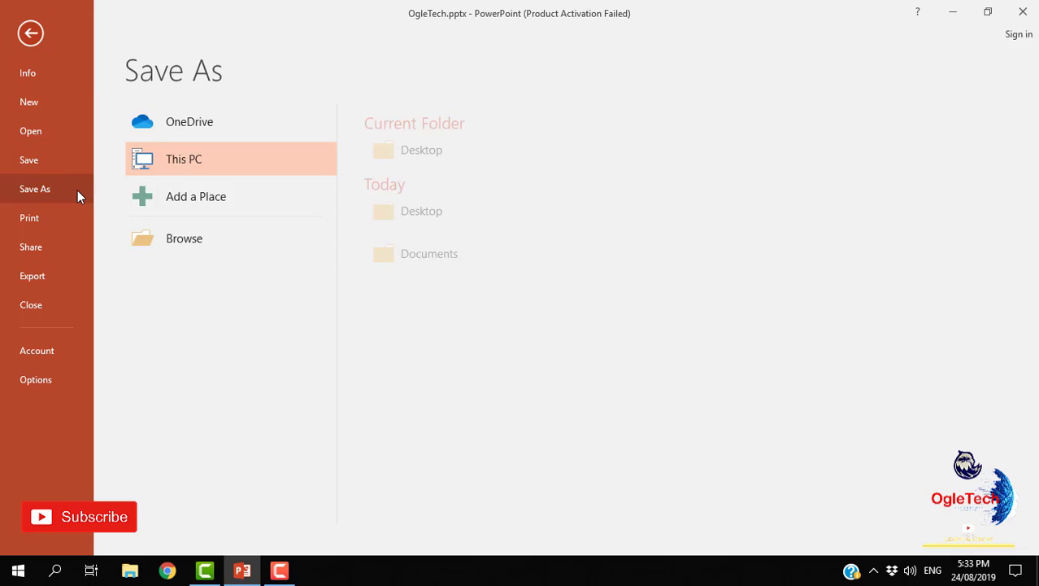
{"action": "left_click", "coordinate": [219, 243]}
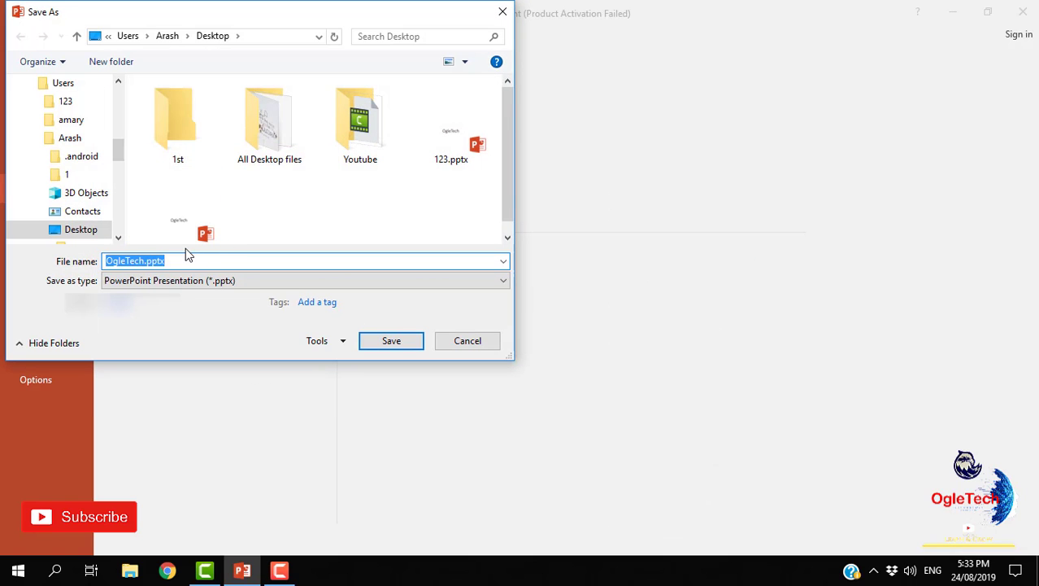
{"action": "key", "text": "BackSpace"}
{"action": "type", "text": "123"}
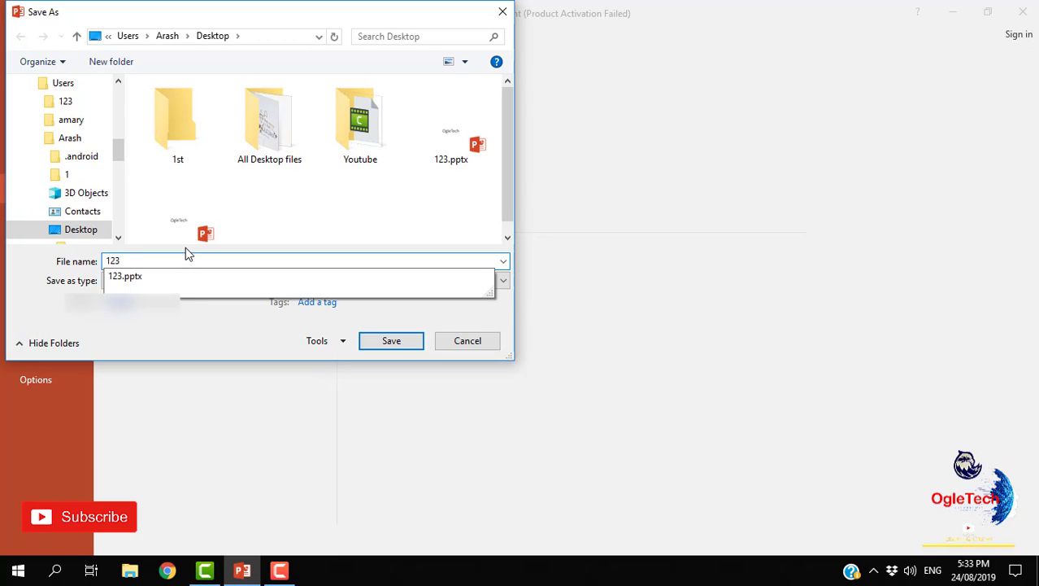
{"action": "type", "text": "4"}
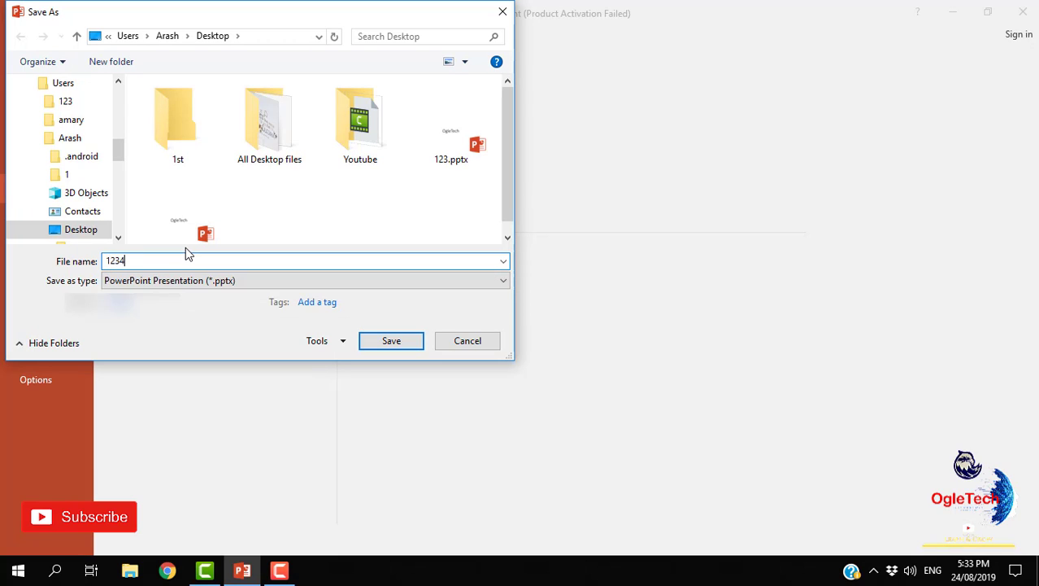
{"action": "left_click", "coordinate": [371, 342]}
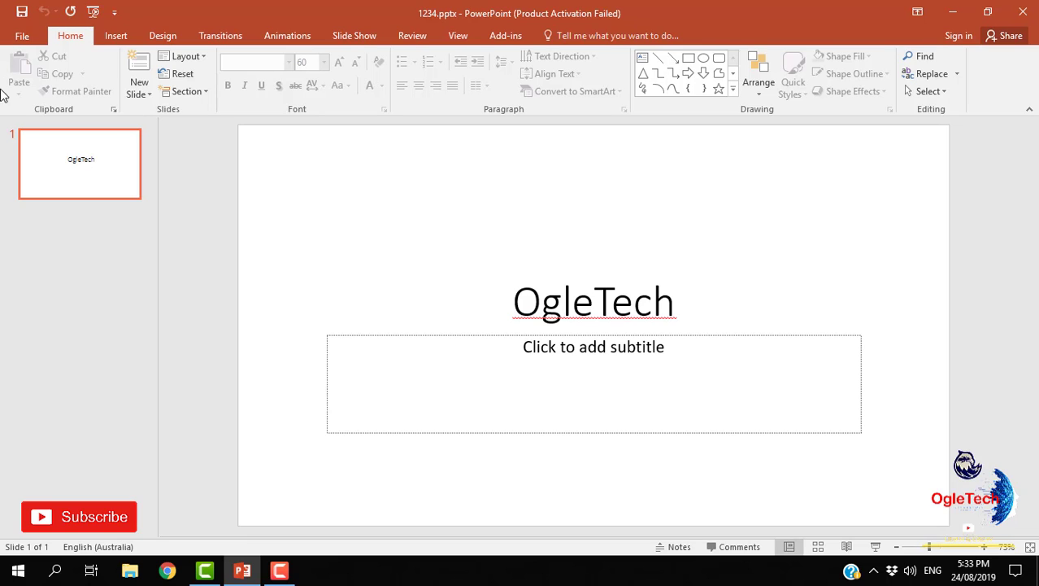
Step: Open General Options from the Save As dialog's Tools menu for 1234.pptx
{"action": "left_click", "coordinate": [23, 36]}
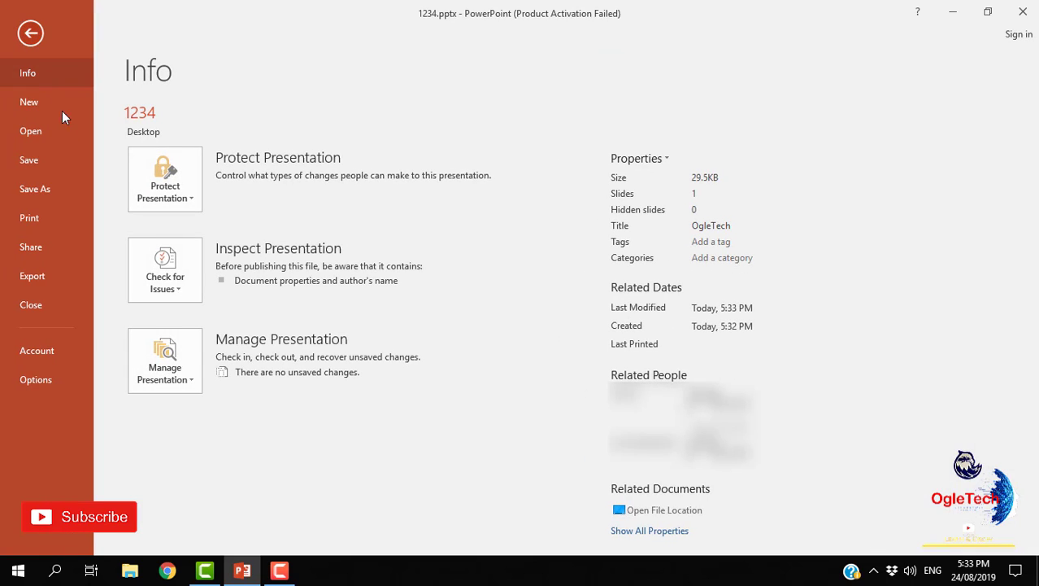
{"action": "left_click", "coordinate": [43, 194]}
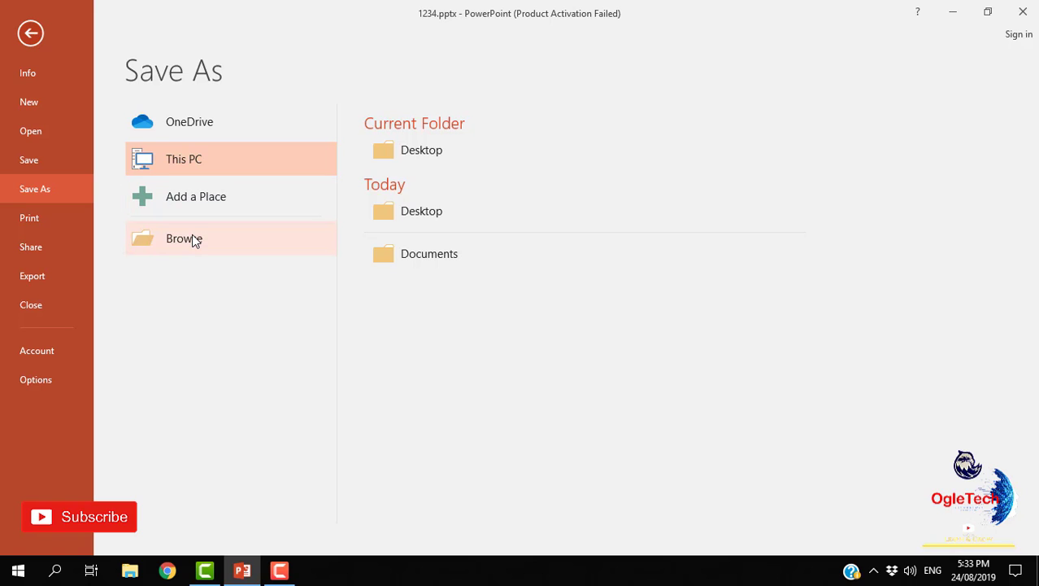
{"action": "left_click", "coordinate": [192, 238]}
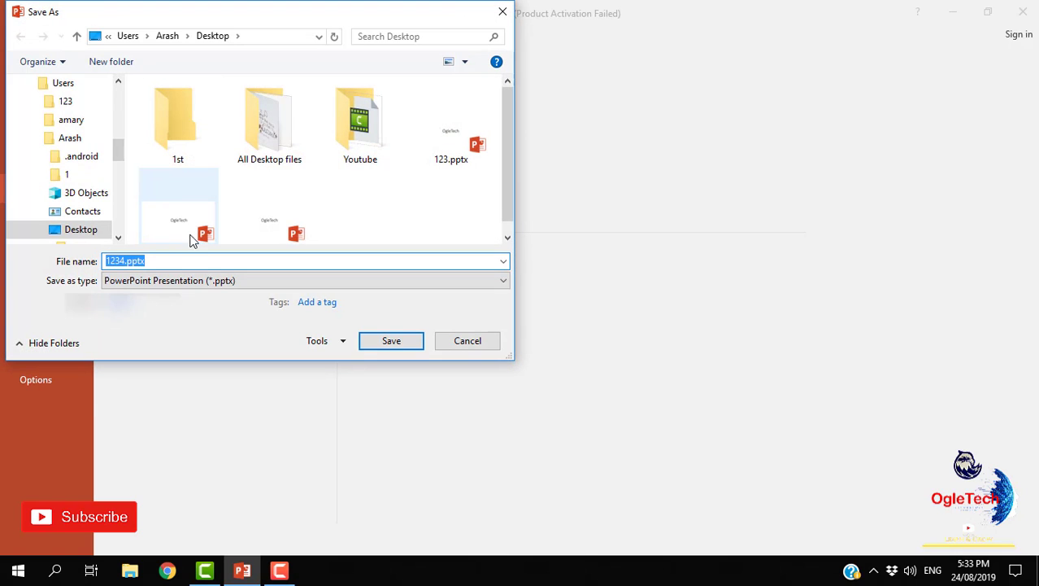
{"action": "left_click", "coordinate": [327, 344]}
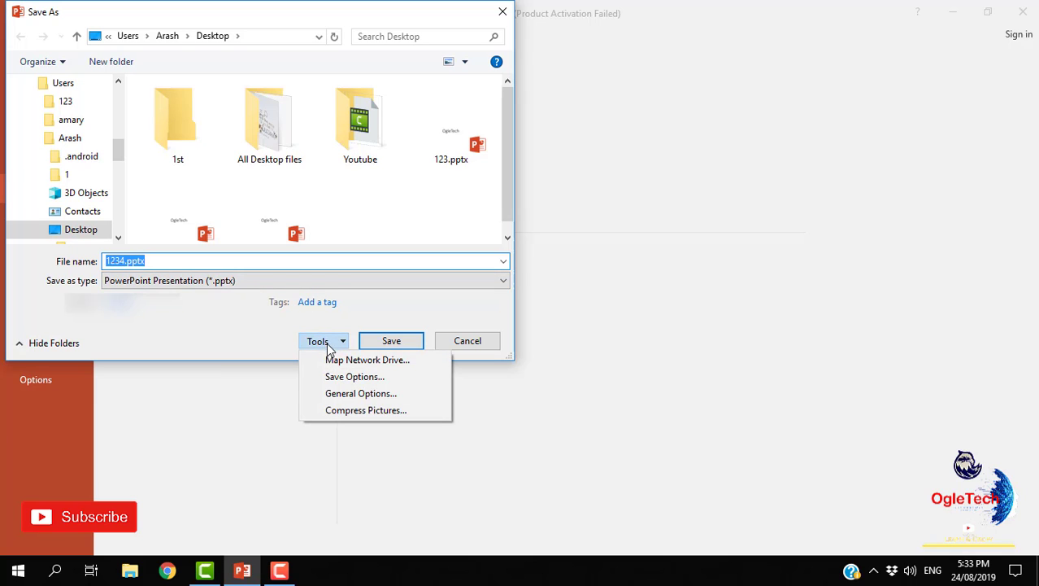
{"action": "left_click", "coordinate": [352, 394]}
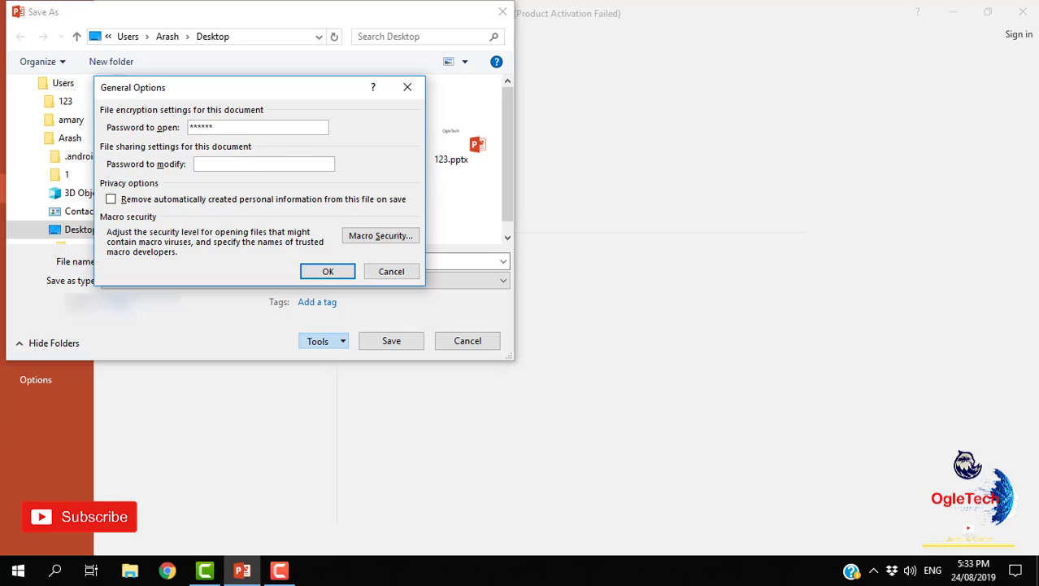
Step: Enter and confirm a password to open and a password to modify the file
{"action": "left_click", "coordinate": [208, 163]}
{"action": "left_click", "coordinate": [315, 272]}
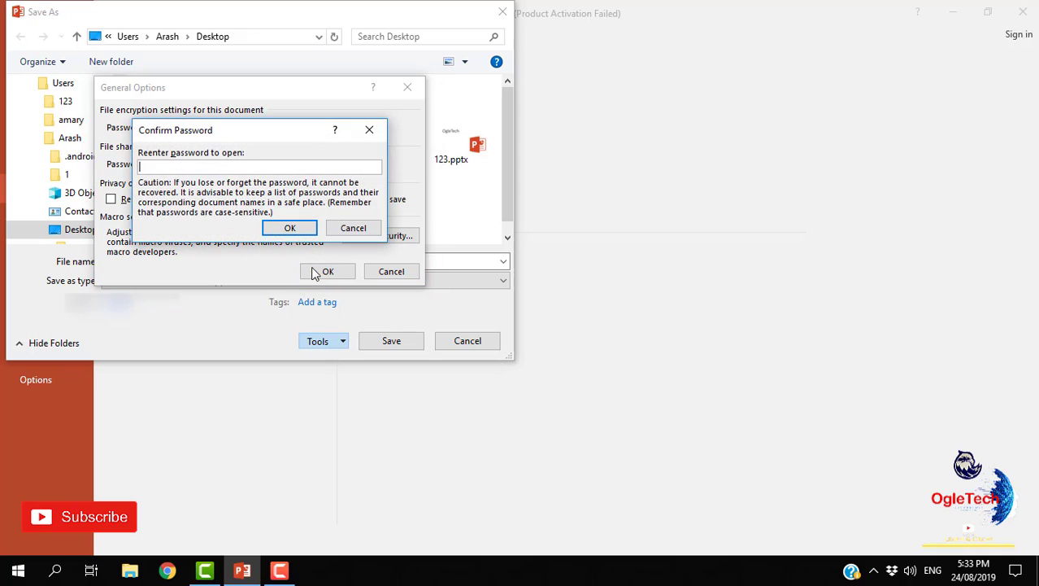
{"action": "left_click", "coordinate": [294, 229]}
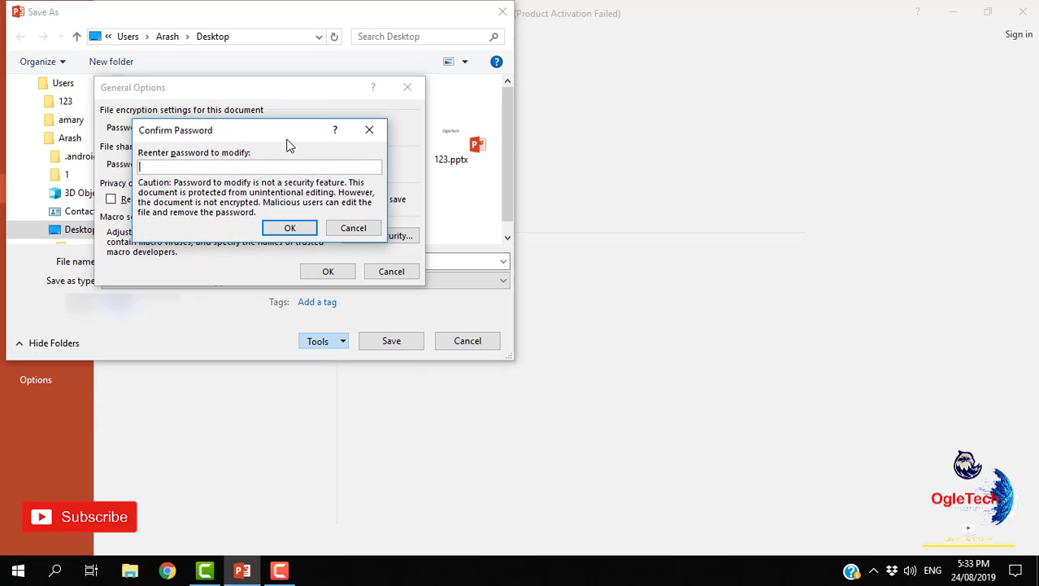
{"action": "left_click", "coordinate": [289, 227]}
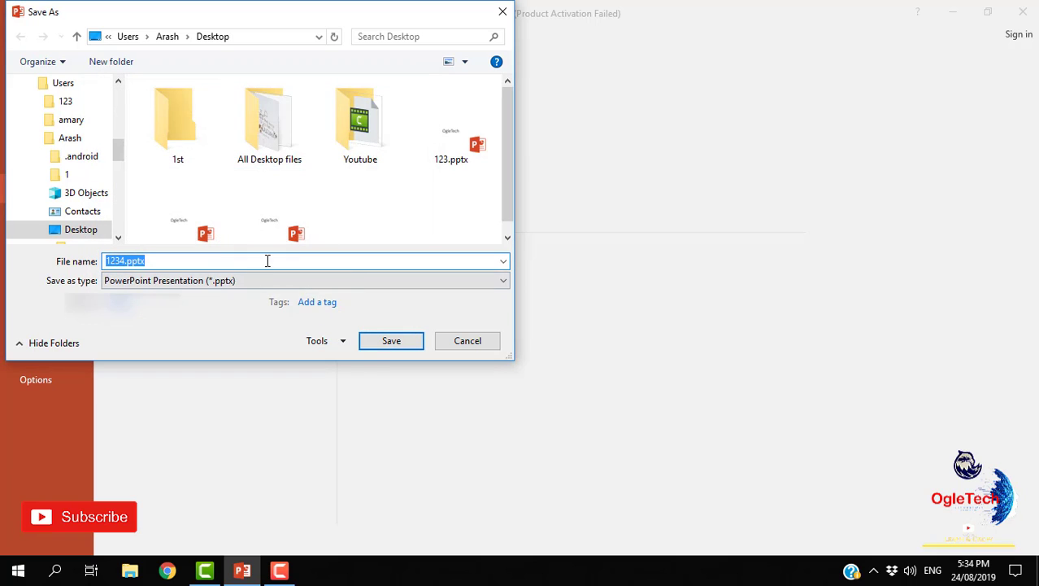
Step: Save the password-protected 1234.pptx over the Desktop copy, then close the presentation
{"action": "left_click", "coordinate": [384, 344]}
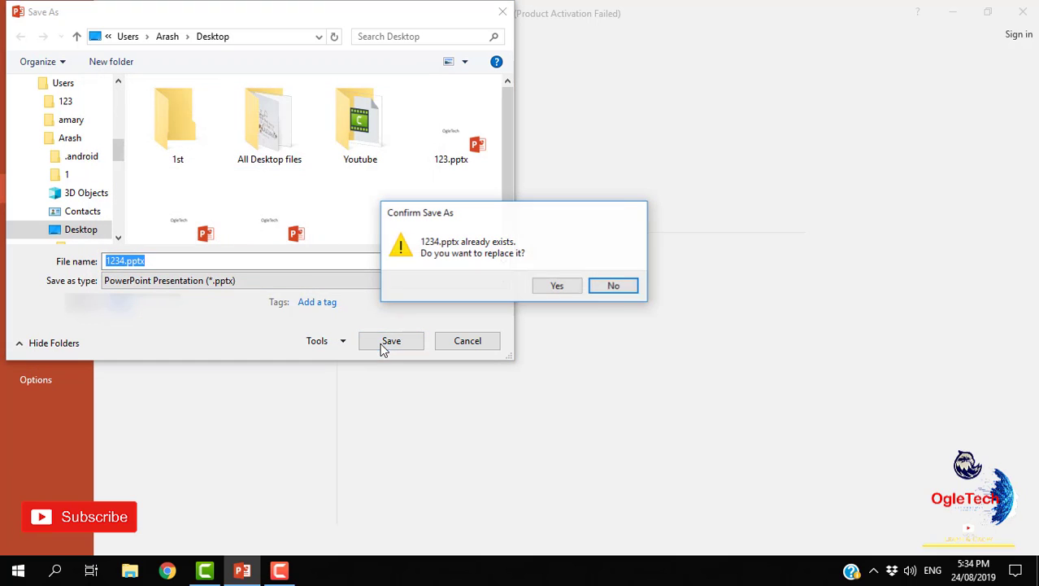
{"action": "left_click", "coordinate": [550, 291]}
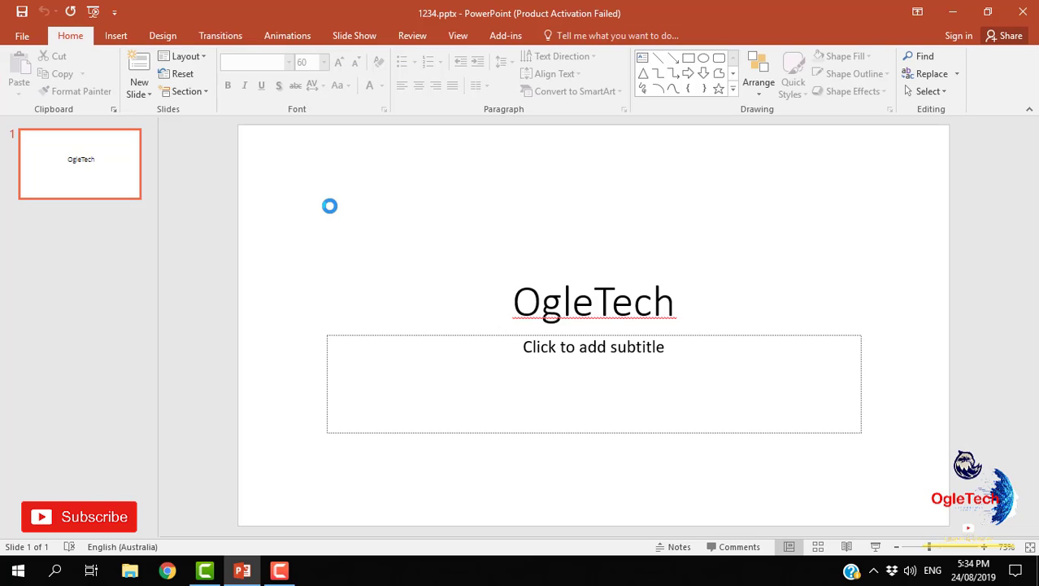
{"action": "left_click", "coordinate": [16, 41]}
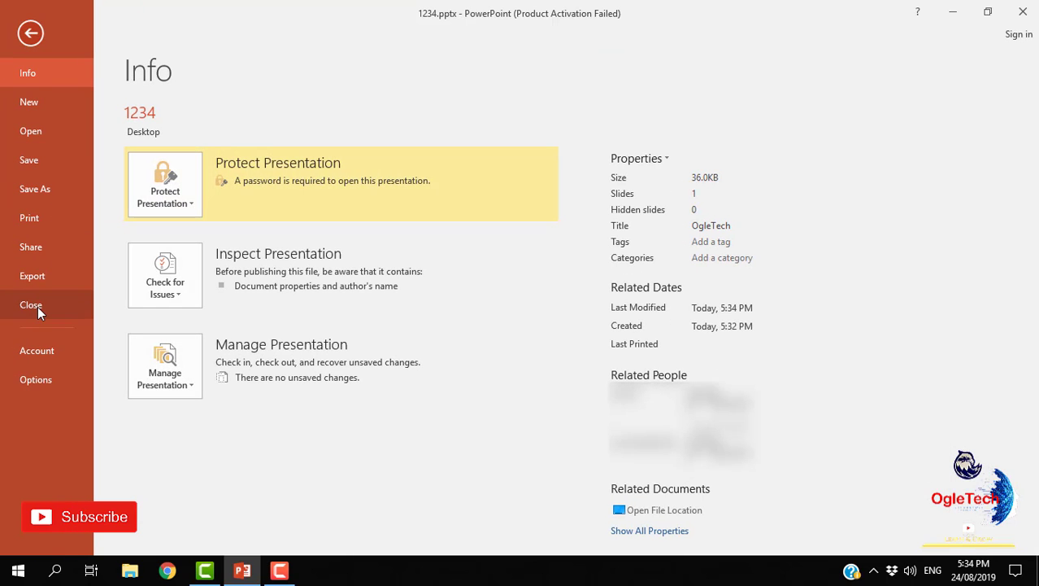
{"action": "key", "text": "Escape"}
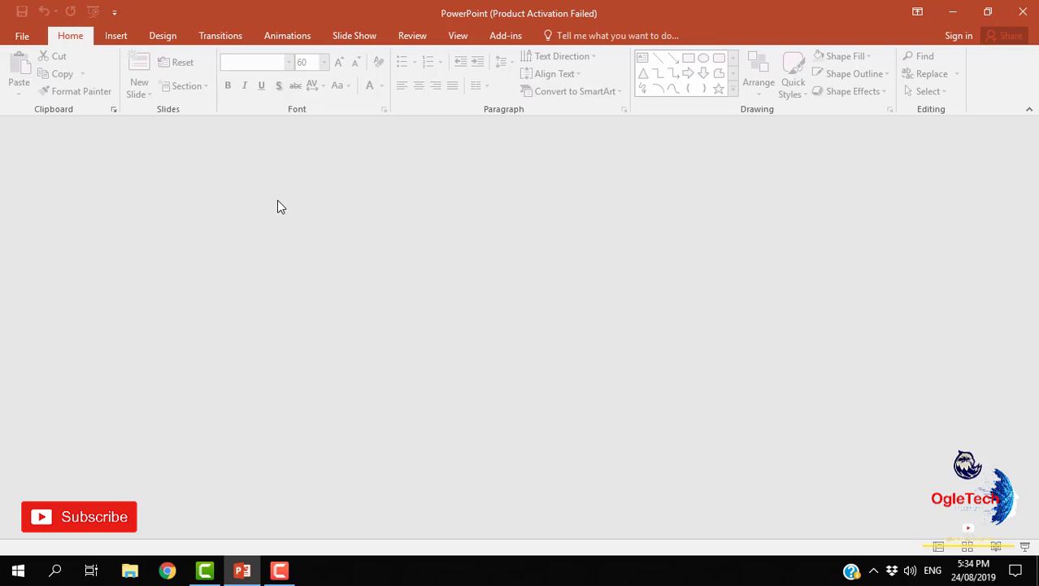
Step: Attempt to reopen 1234.pptx from recent files and dismiss the wrong-password error
{"action": "left_click", "coordinate": [23, 35]}
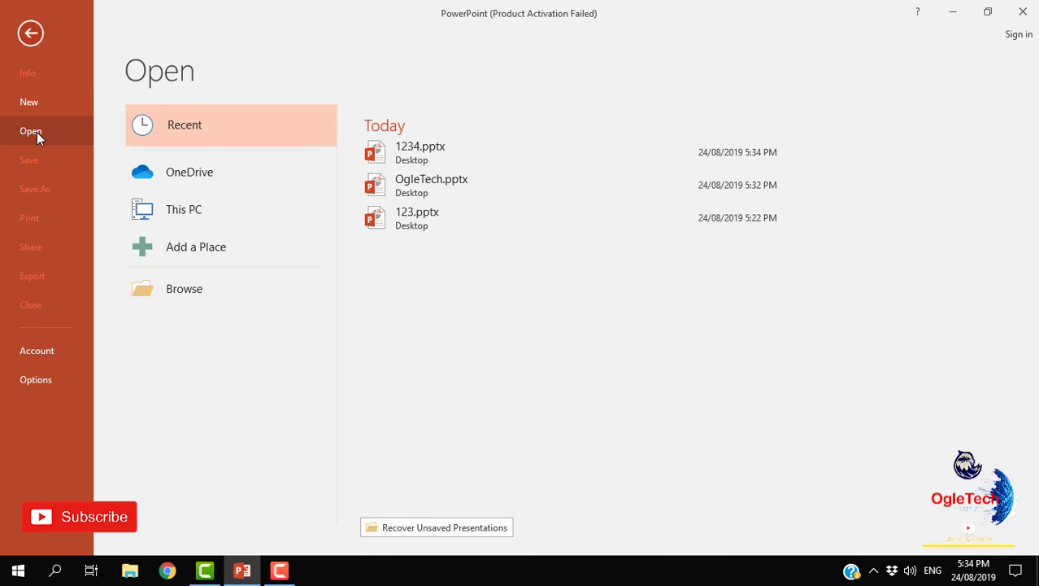
{"action": "left_click", "coordinate": [426, 160]}
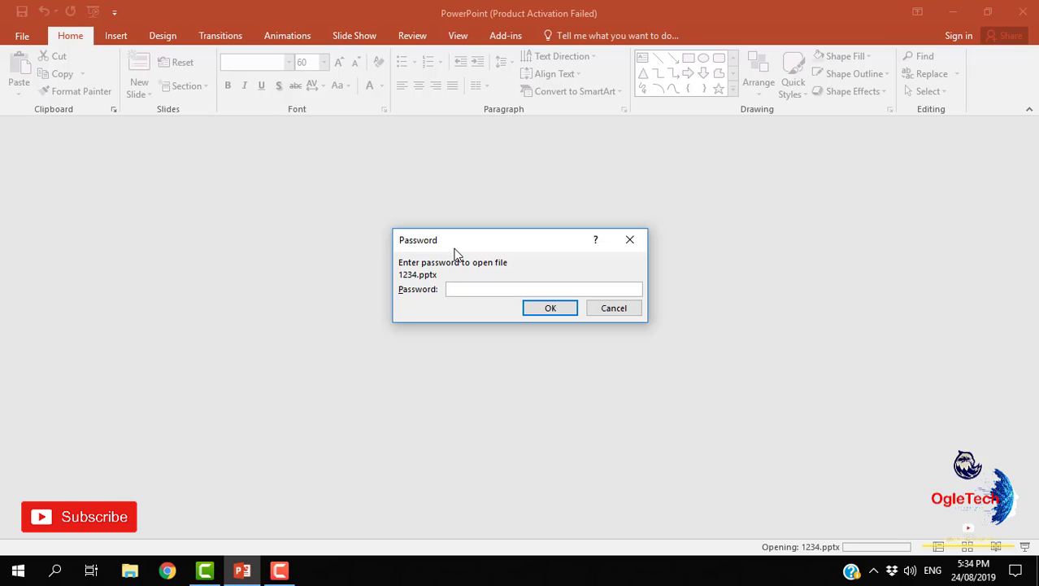
{"action": "key", "text": "Return"}
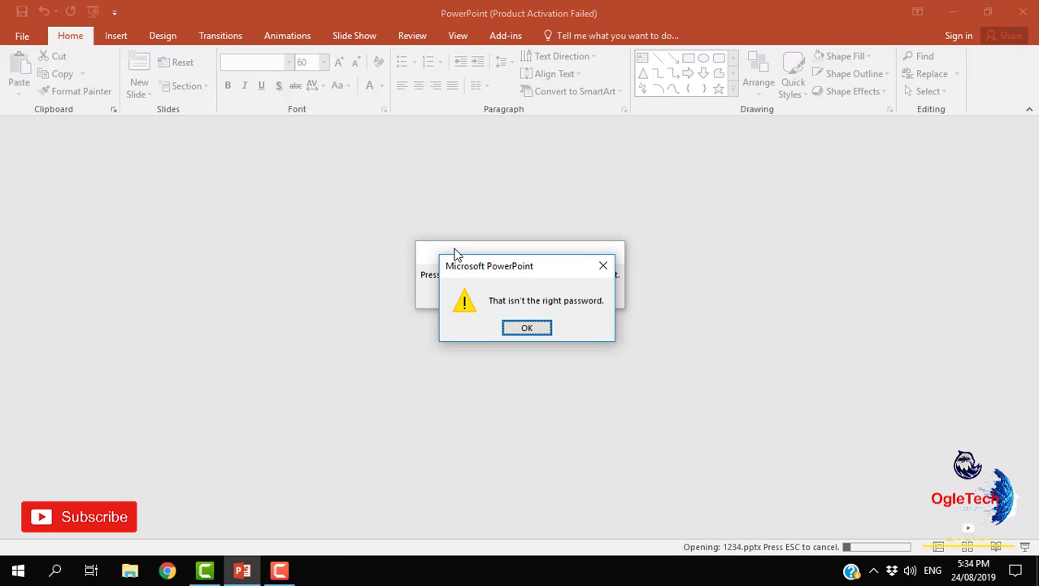
{"action": "key", "text": "Return"}
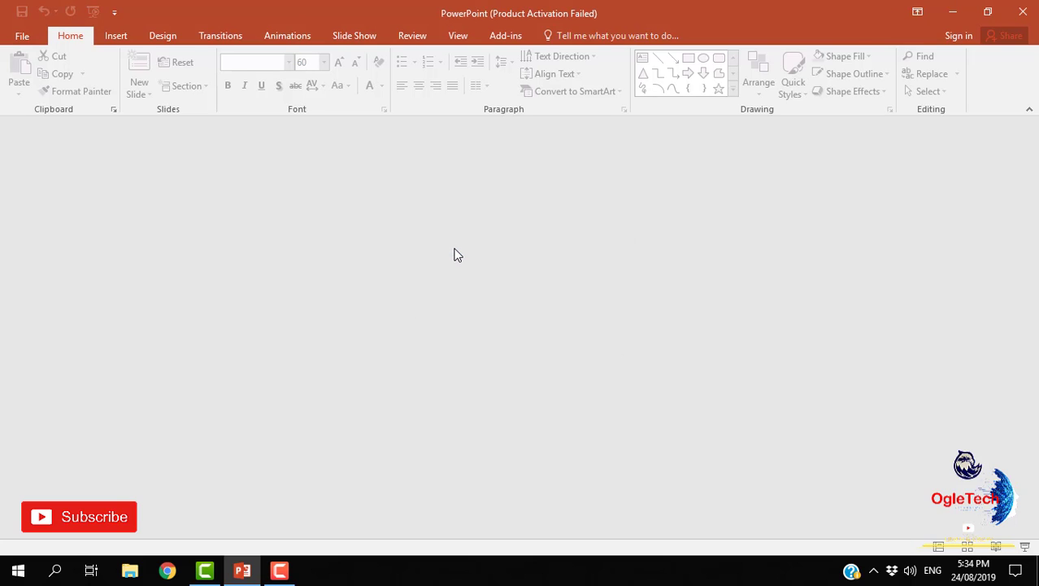
Step: Open 1234.pptx from the Desktop, supplying the open password and then the modify password
{"action": "left_click", "coordinate": [22, 36]}
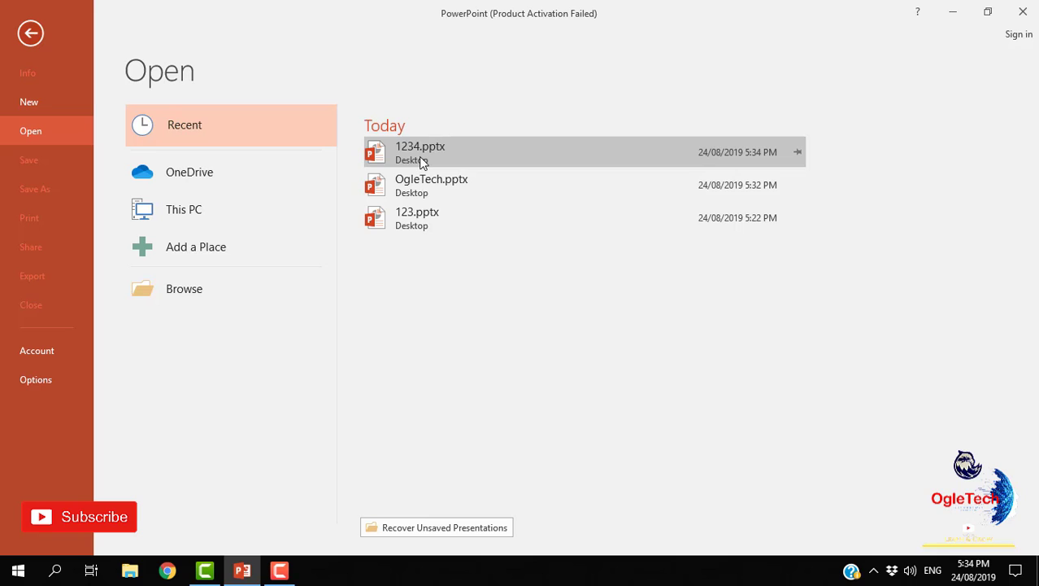
{"action": "left_click", "coordinate": [242, 289]}
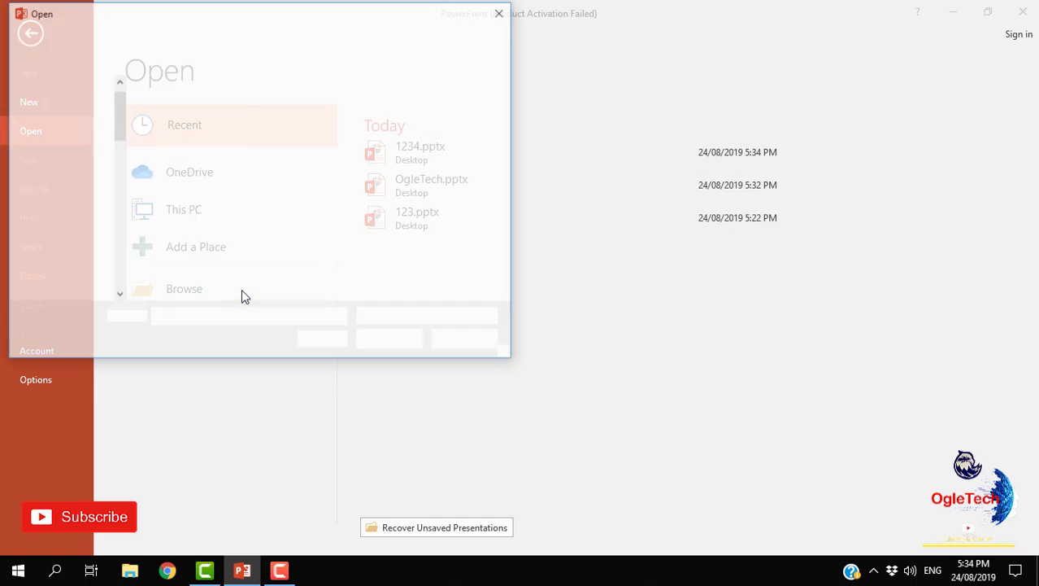
{"action": "left_click", "coordinate": [205, 237]}
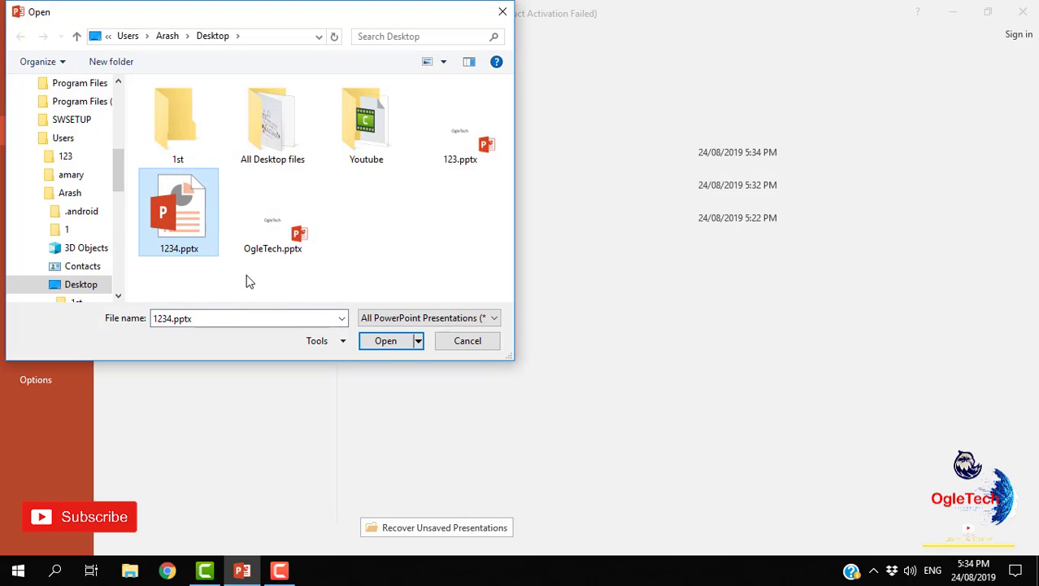
{"action": "left_click", "coordinate": [386, 340]}
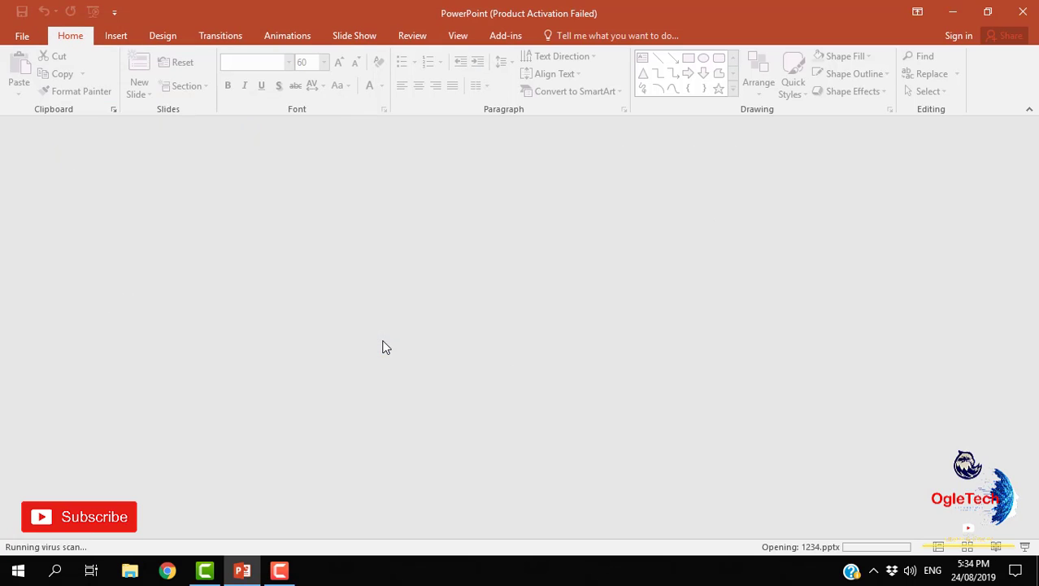
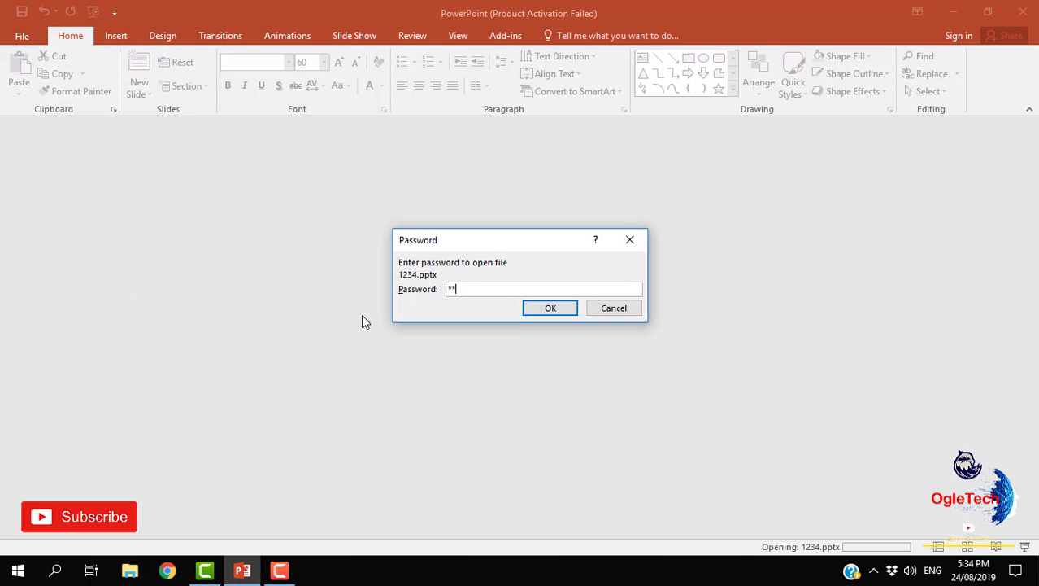
{"action": "left_click", "coordinate": [574, 309]}
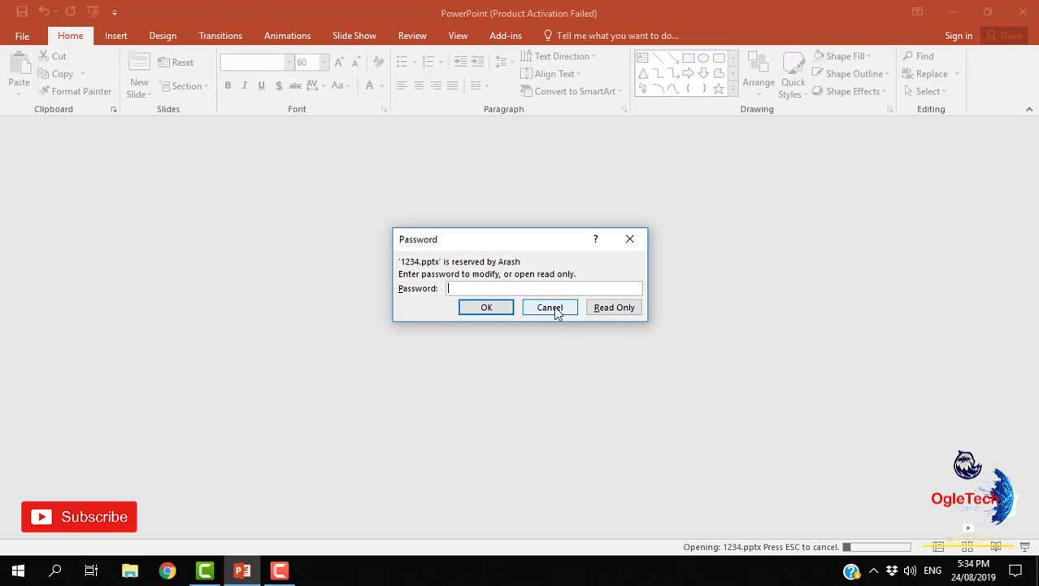
{"action": "left_click", "coordinate": [507, 313]}
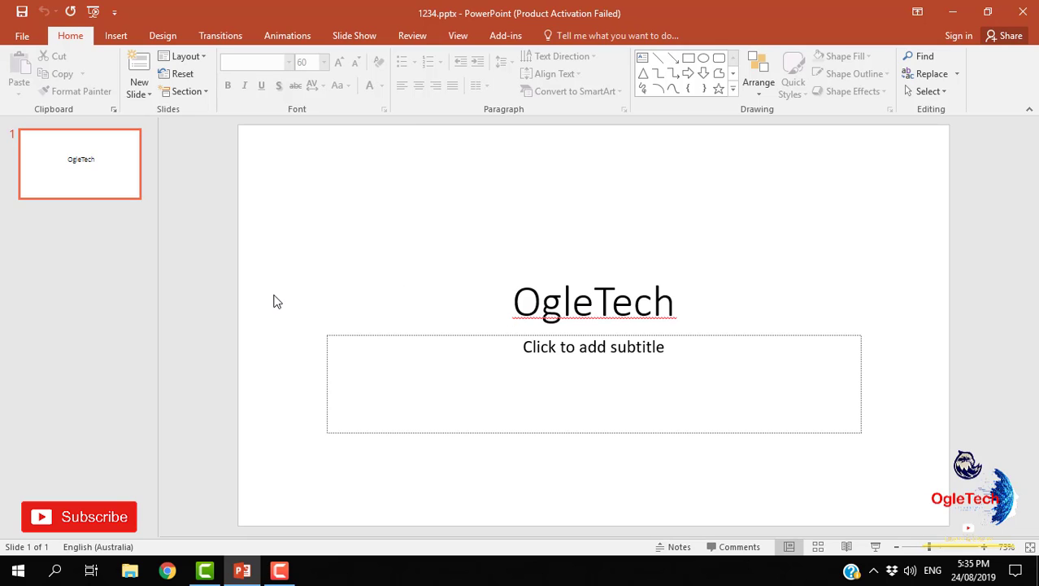
Step: Bring up Save As on the Desktop with 1234.pptx selected and show the Tools options
{"action": "left_click", "coordinate": [24, 36]}
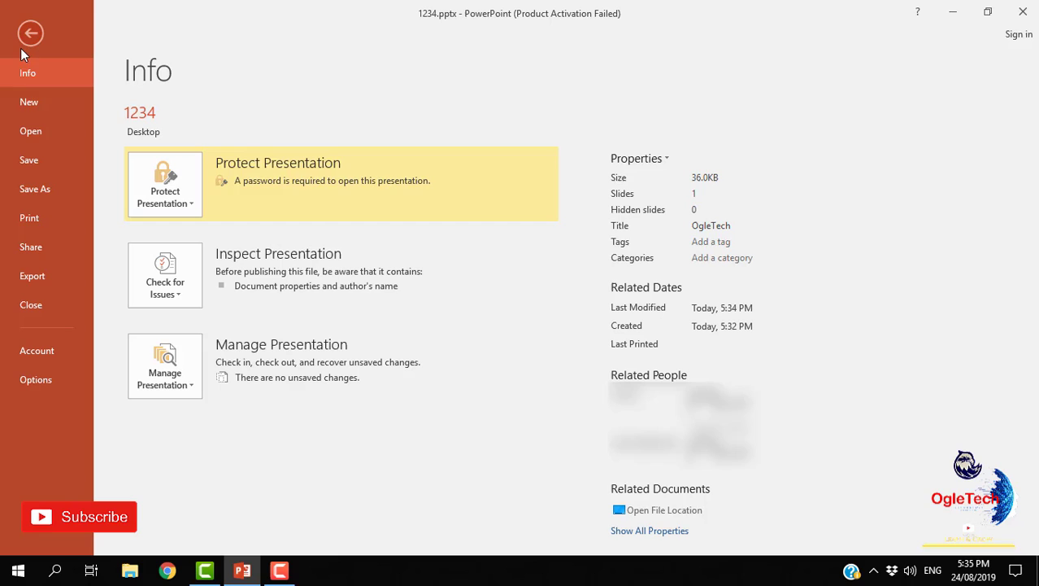
{"action": "left_click", "coordinate": [48, 189]}
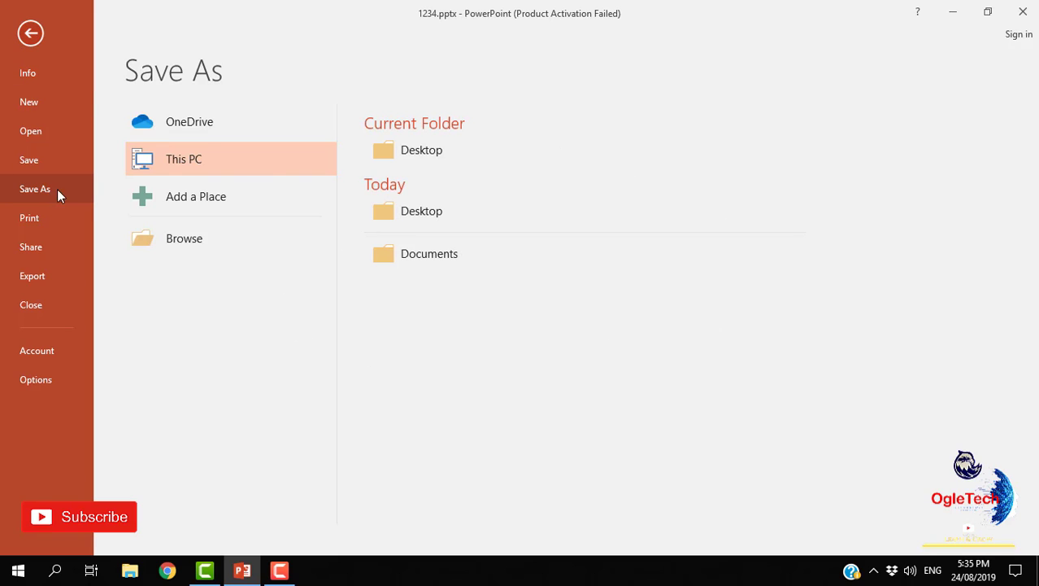
{"action": "left_click", "coordinate": [224, 235]}
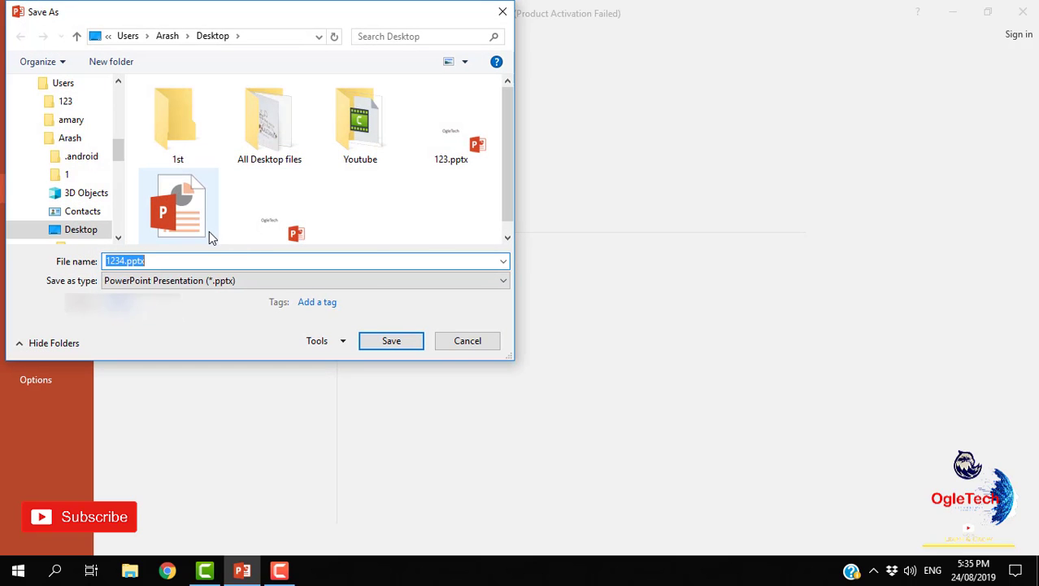
{"action": "left_click", "coordinate": [199, 232]}
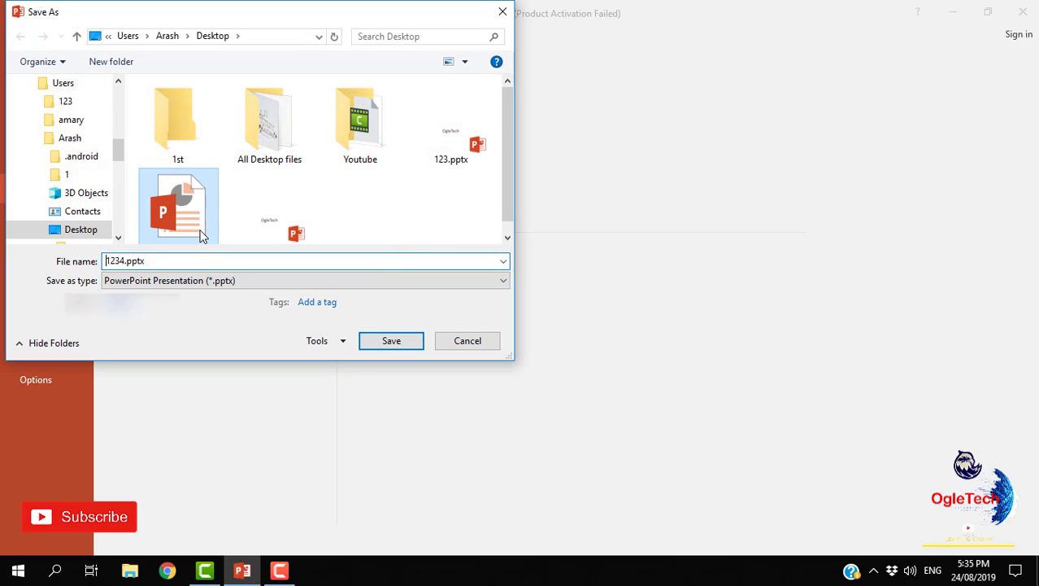
{"action": "left_click", "coordinate": [334, 342]}
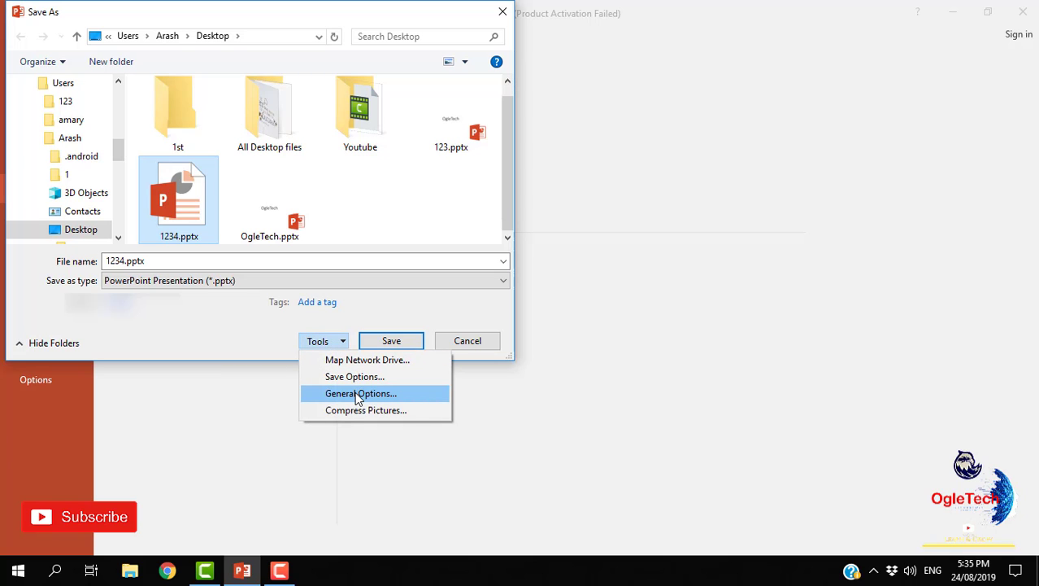
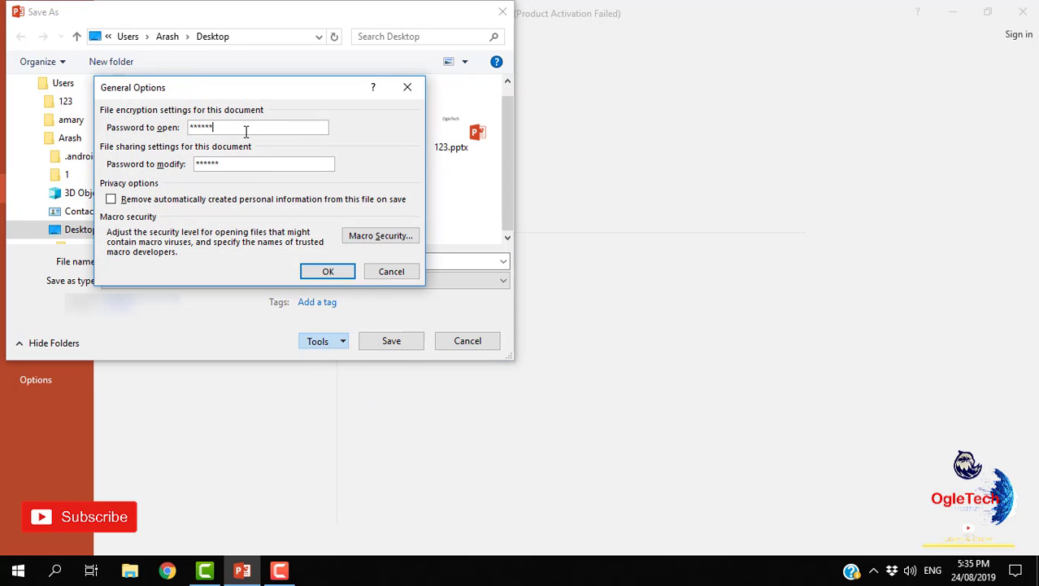
Step: Clear both the password to open and the password to modify in General Options
{"action": "left_click_drag", "start_coordinate": [245, 131], "coordinate": [113, 144]}
{"action": "key", "text": "BackSpace"}
{"action": "left_click_drag", "start_coordinate": [255, 160], "coordinate": [180, 167]}
{"action": "key", "text": "BackSpace"}
Step: Save as 1234.pptx on the Desktop, replacing the existing copy
{"action": "left_click", "coordinate": [327, 271]}
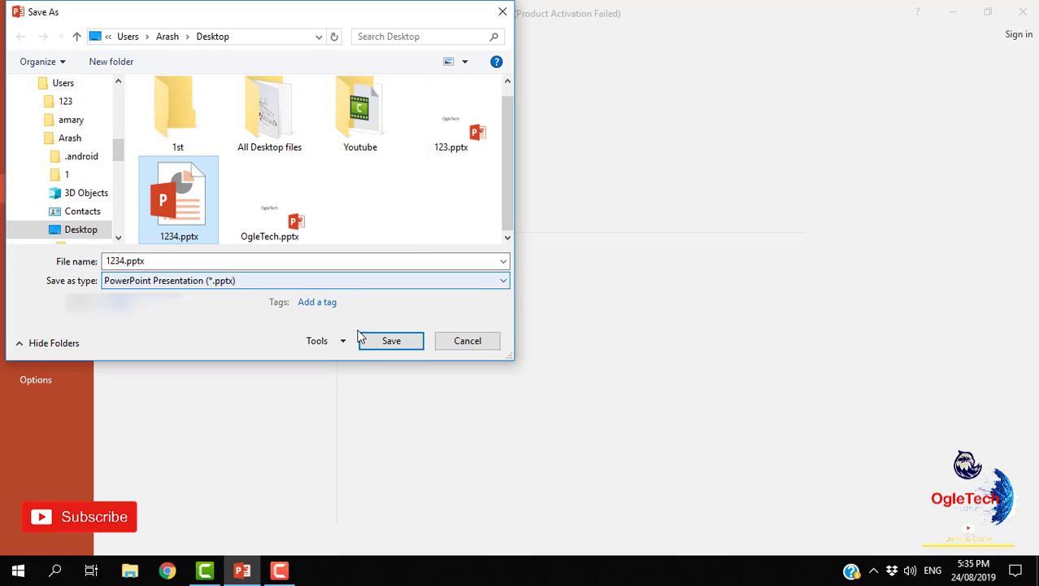
{"action": "left_click", "coordinate": [382, 342]}
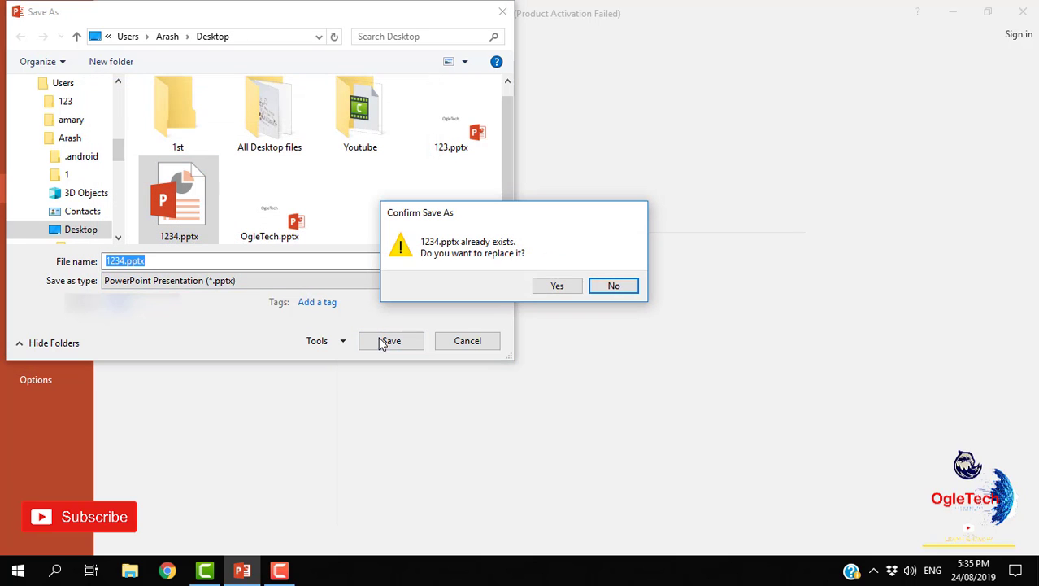
{"action": "left_click", "coordinate": [552, 286]}
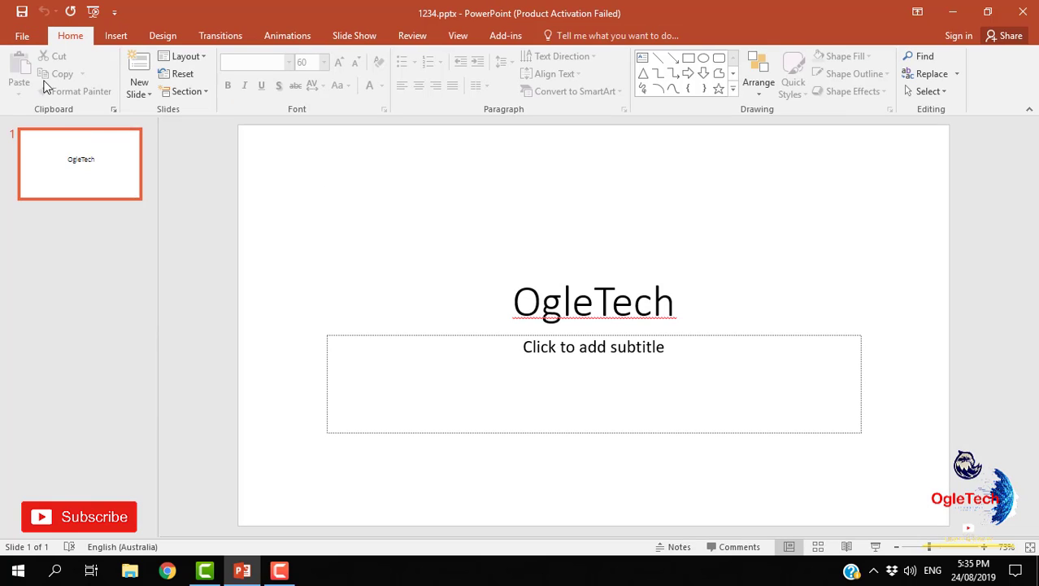
Step: Close 1234.pptx and reopen it from the recent presentations list
{"action": "left_click", "coordinate": [22, 38]}
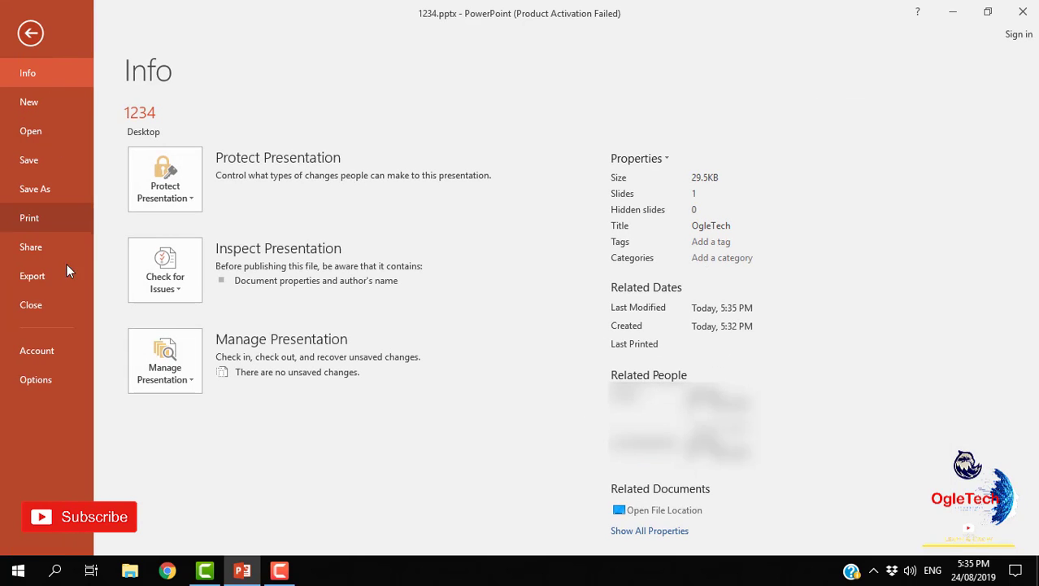
{"action": "left_click", "coordinate": [48, 308]}
{"action": "left_click", "coordinate": [24, 36]}
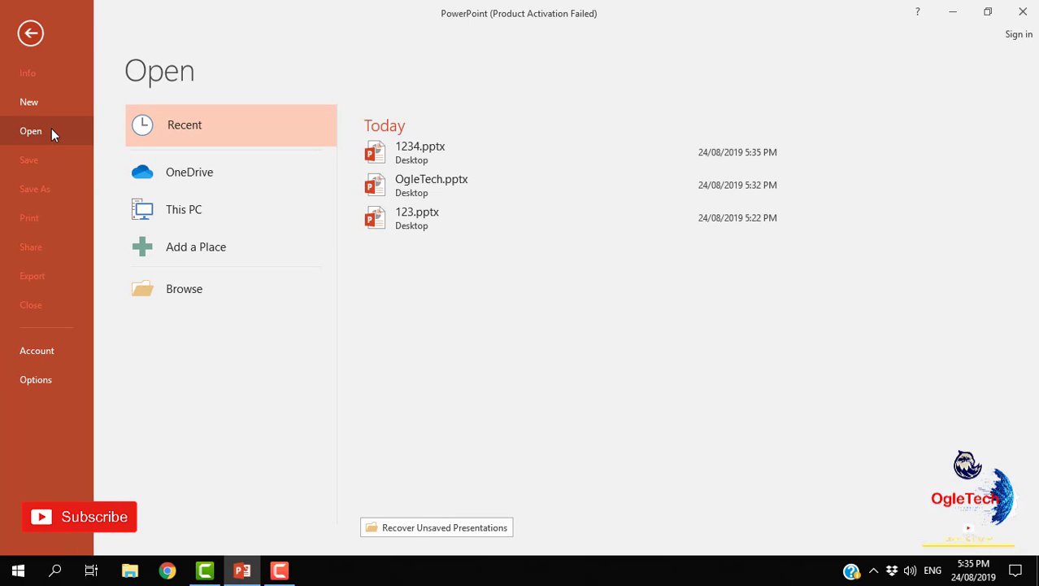
{"action": "left_click", "coordinate": [424, 157]}
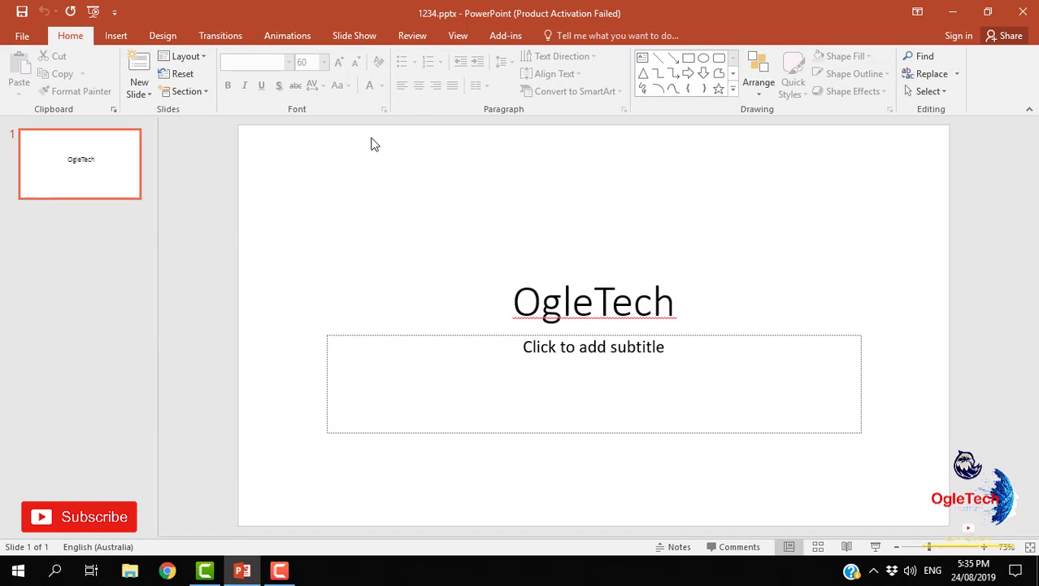
Step: Close PowerPoint, subscribe to OgleTech on YouTube with all notifications, then minimize Firefox
{"action": "left_click", "coordinate": [1021, 9]}
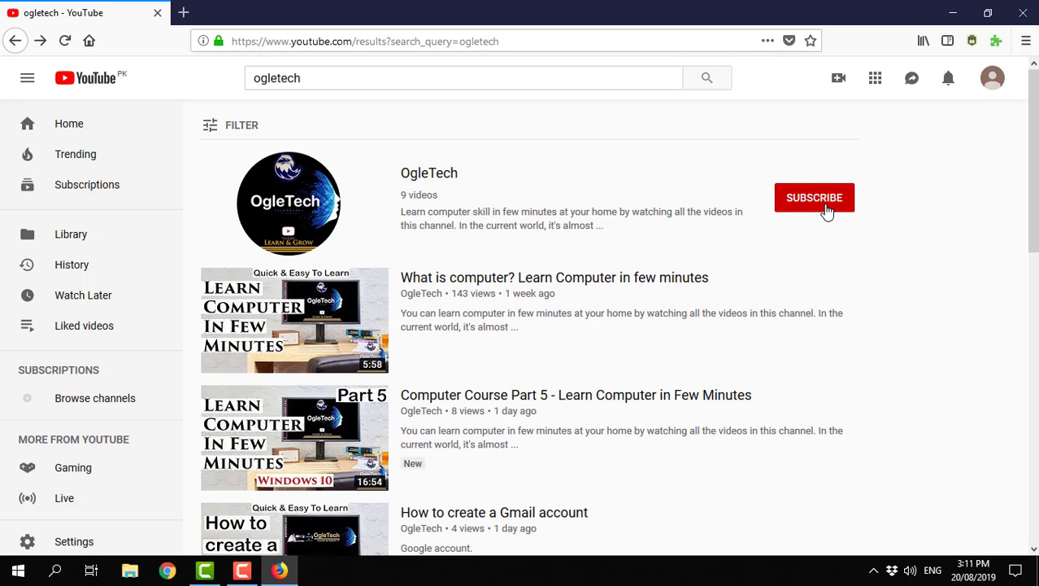
{"action": "left_click", "coordinate": [826, 209]}
{"action": "left_click", "coordinate": [845, 204]}
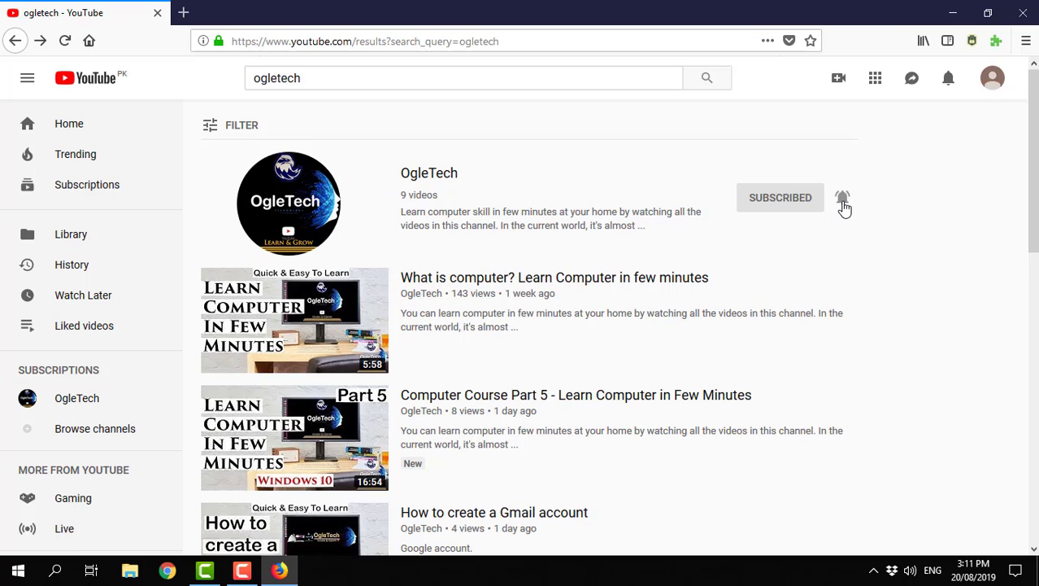
{"action": "left_click", "coordinate": [952, 12]}
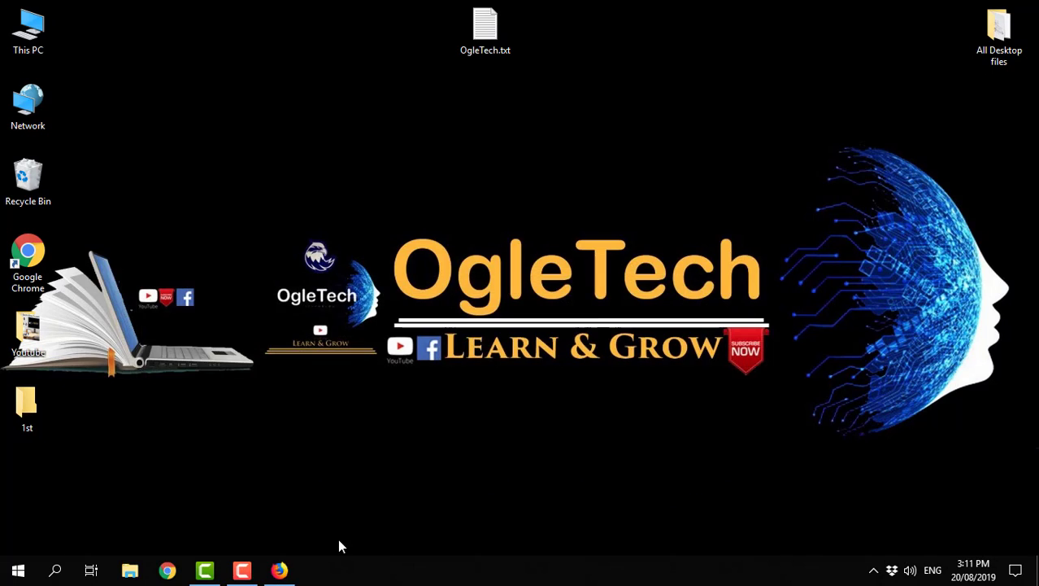